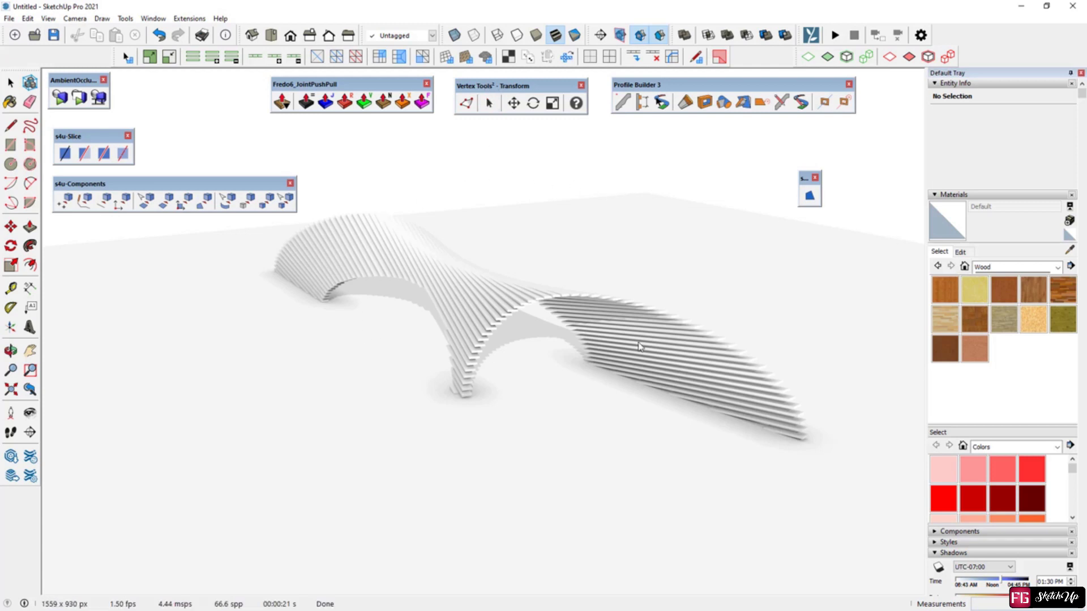
Orbit around the finished twisted ribbed arch preview to view it from other angles
{"action": "mouse_move", "coordinate": [526, 345]}
{"action": "middle_mouse_down"}
{"action": "mouse_move", "coordinate": [371, 344]}
{"action": "mouse_move", "coordinate": [407, 340]}
{"action": "middle_mouse_up"}
{"action": "middle_click_drag", "start_coordinate": [581, 342], "coordinate": [164, 294]}
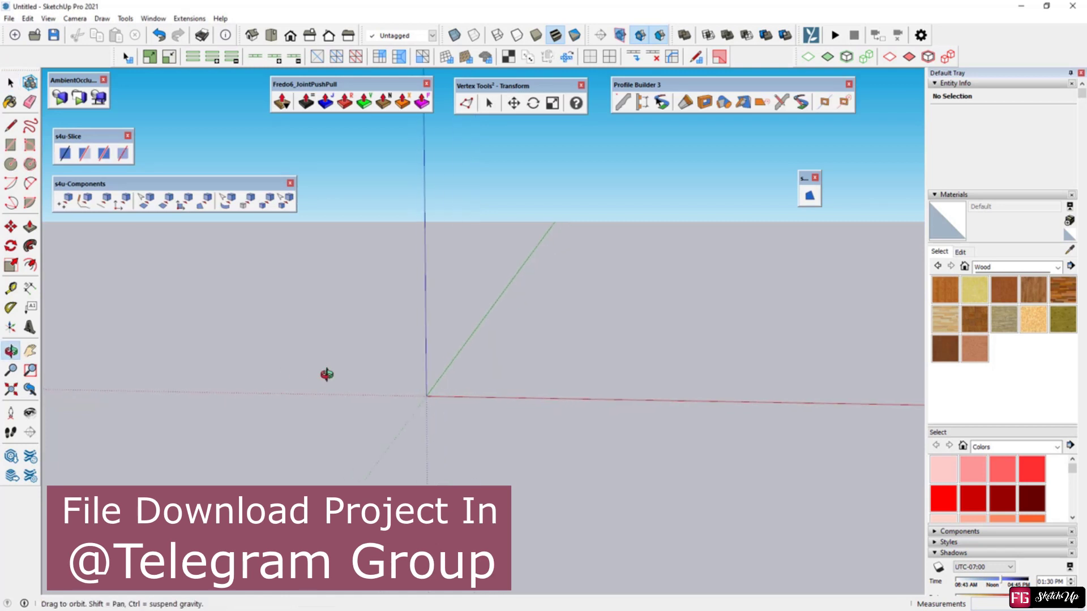
Draw a circle of radius 5 centred at the origin
{"action": "middle_click_drag", "start_coordinate": [320, 430], "coordinate": [342, 363]}
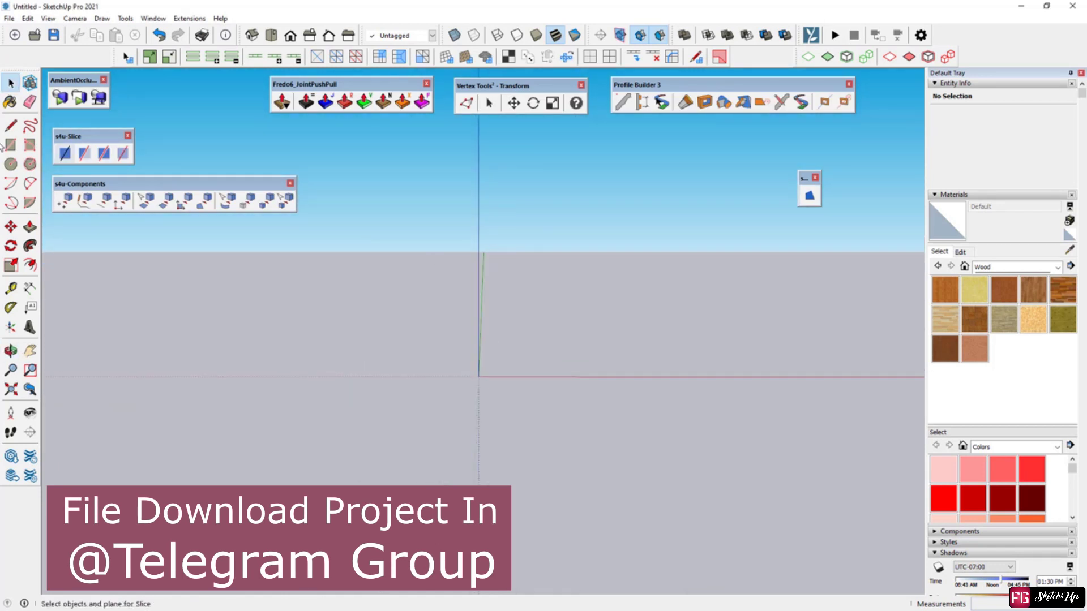
{"action": "left_click", "coordinate": [11, 165]}
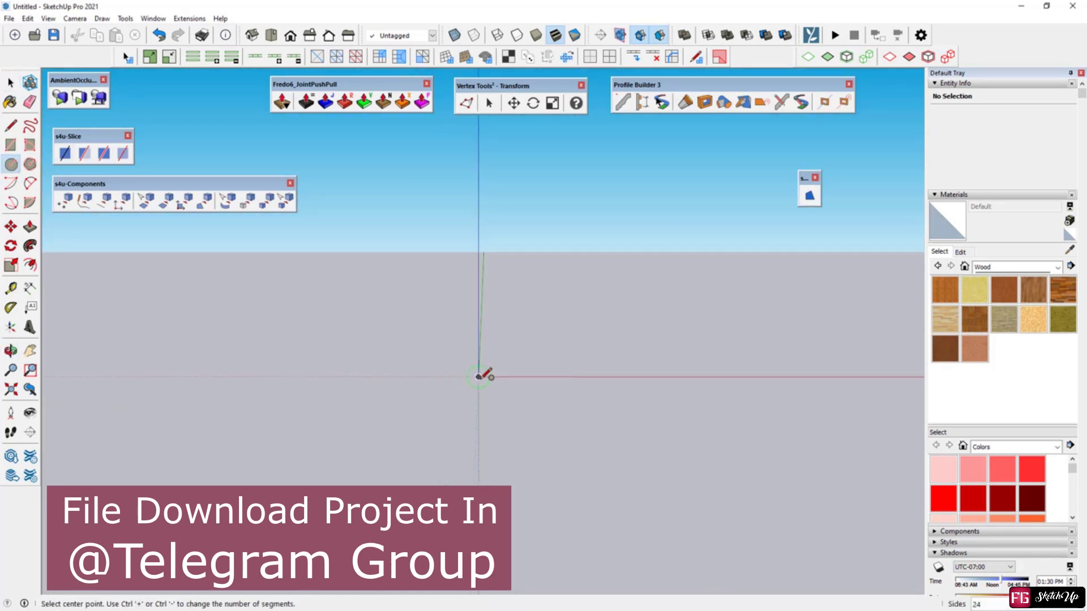
{"action": "left_click", "coordinate": [478, 376]}
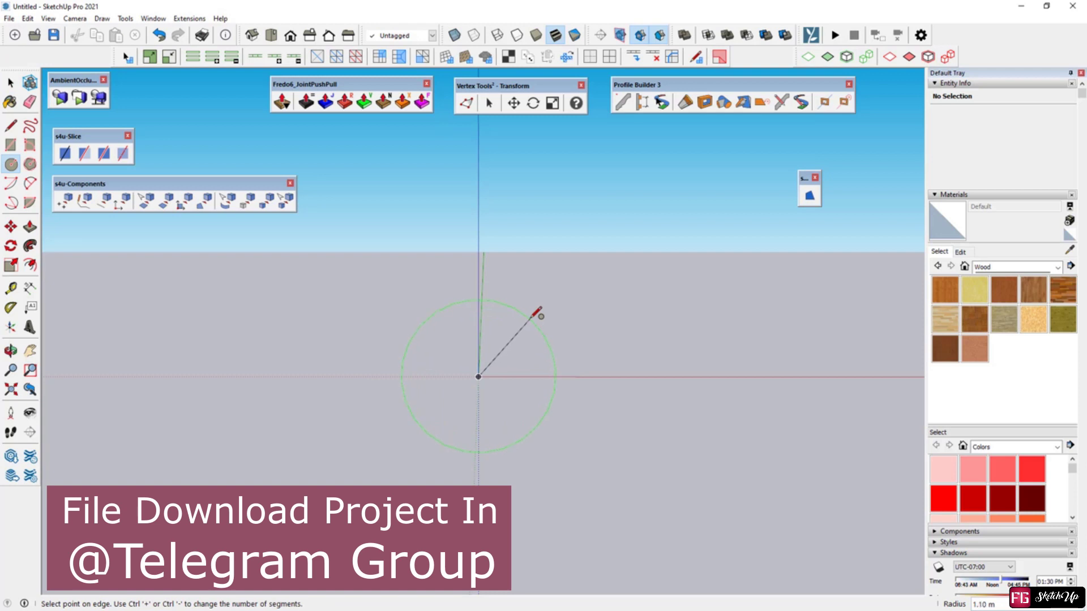
{"action": "type", "text": "5"}
{"action": "key", "text": "Return"}
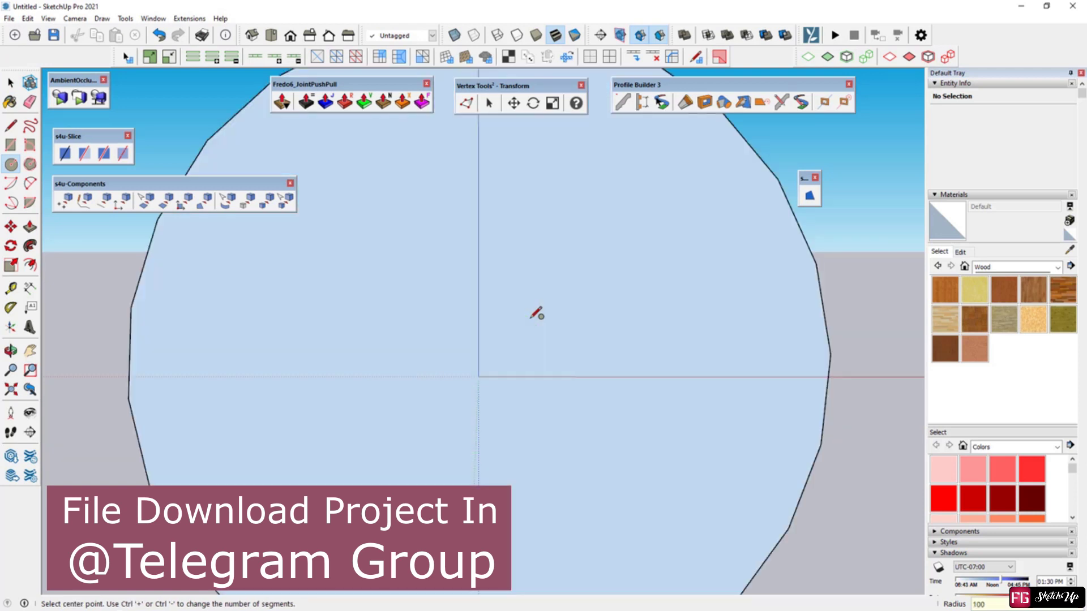
Extrude the circle with Vertex Tools along green into a 21.14 m cylinder
{"action": "scroll", "coordinate": [442, 312], "scroll_direction": "down", "scroll_amount": 5}
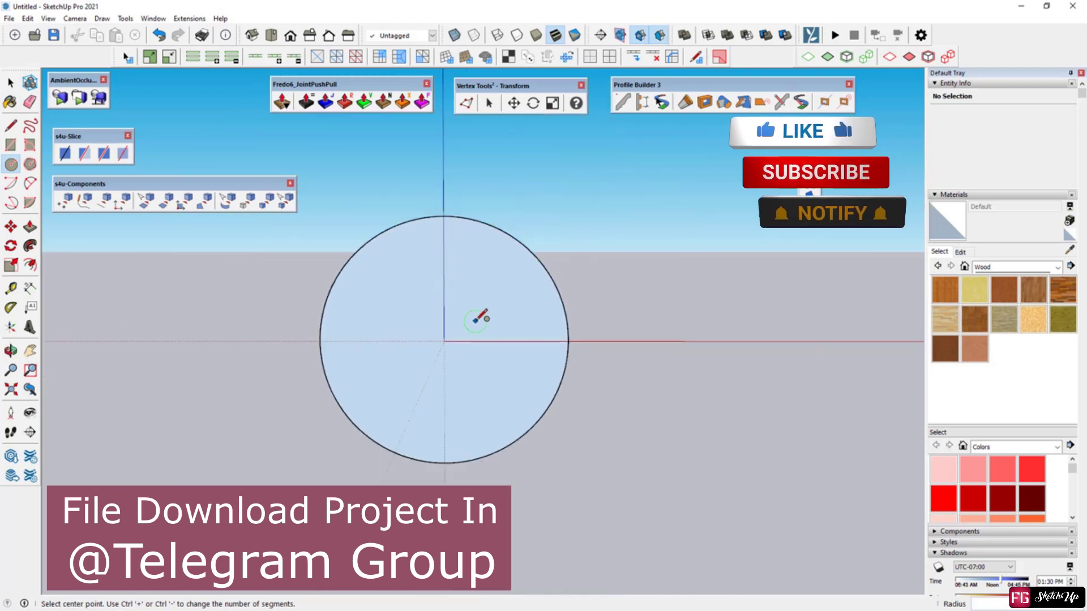
{"action": "middle_click_drag", "start_coordinate": [477, 315], "coordinate": [141, 102]}
{"action": "key", "text": "space"}
{"action": "double_click", "coordinate": [447, 294]}
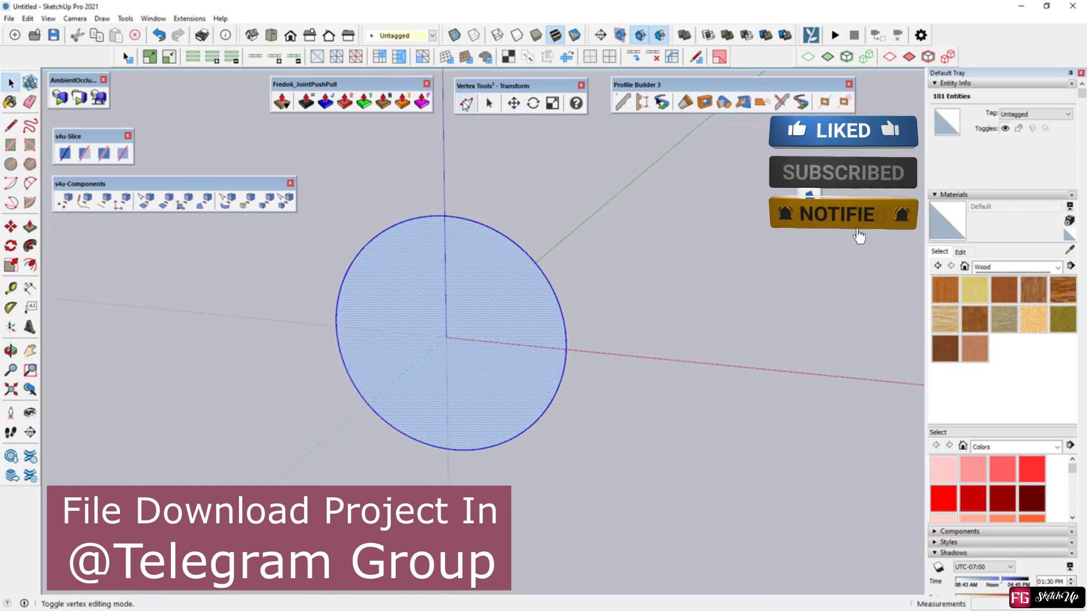
{"action": "left_click", "coordinate": [489, 103]}
{"action": "middle_click_drag", "start_coordinate": [546, 290], "coordinate": [303, 364]}
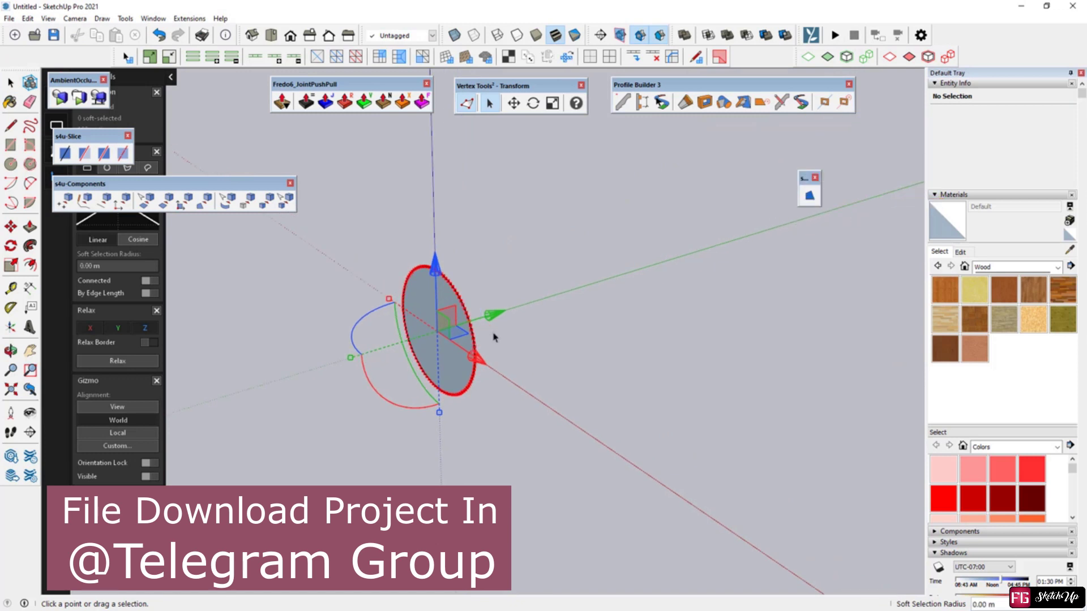
{"action": "left_click_drag", "start_coordinate": [494, 319], "coordinate": [828, 203]}
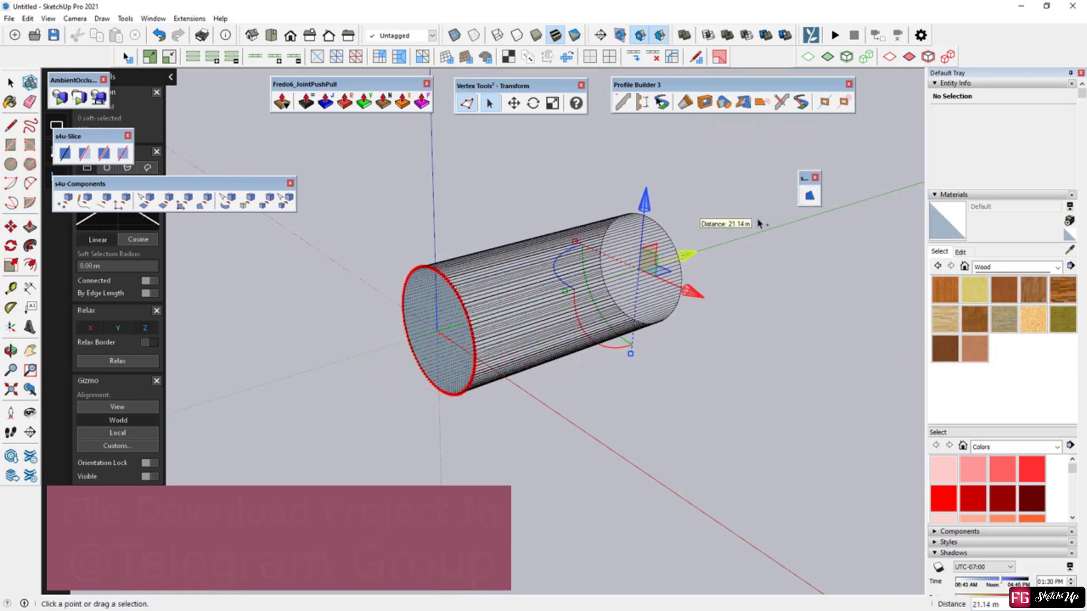
{"action": "left_click_drag", "start_coordinate": [828, 203], "coordinate": [744, 256]}
{"action": "left_click", "coordinate": [10, 83]}
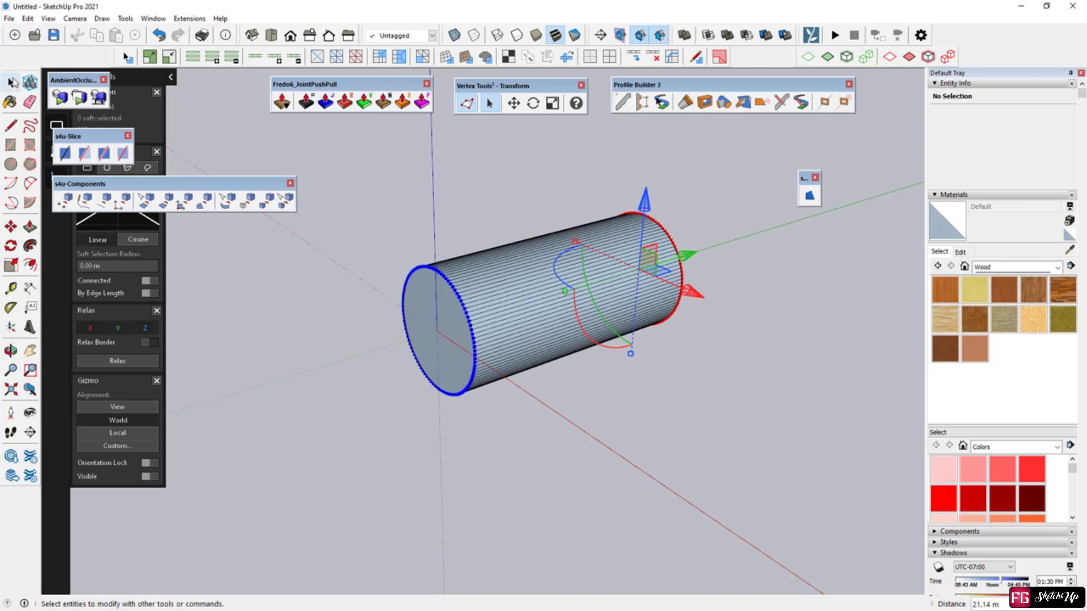
Select the whole cylinder and reverse its faces outward
{"action": "middle_click_drag", "start_coordinate": [323, 402], "coordinate": [617, 317]}
{"action": "triple_click", "coordinate": [541, 317]}
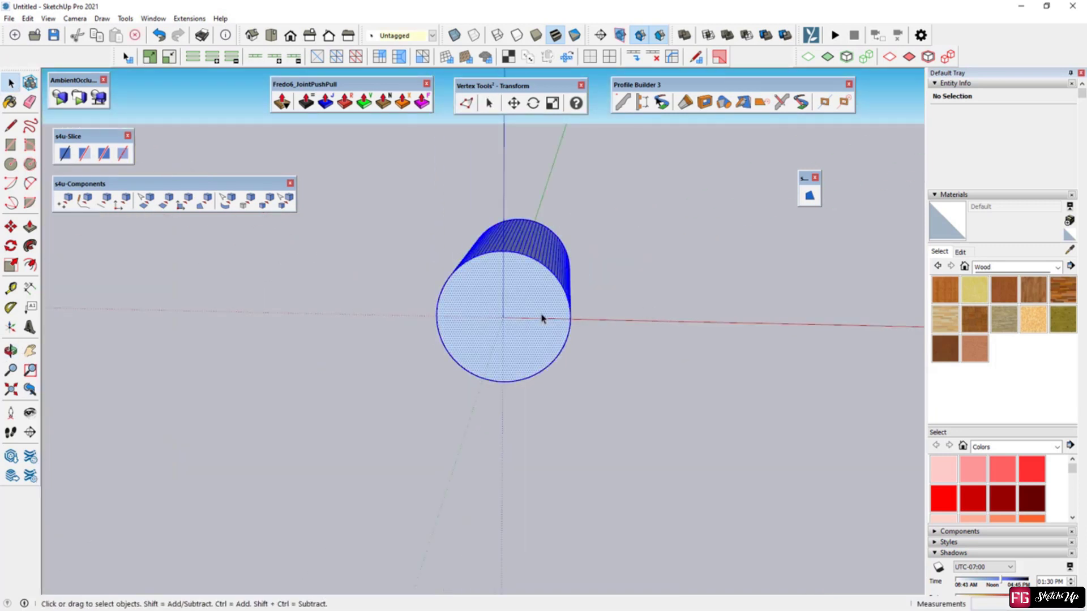
{"action": "right_click", "coordinate": [541, 315]}
{"action": "left_click", "coordinate": [606, 302]}
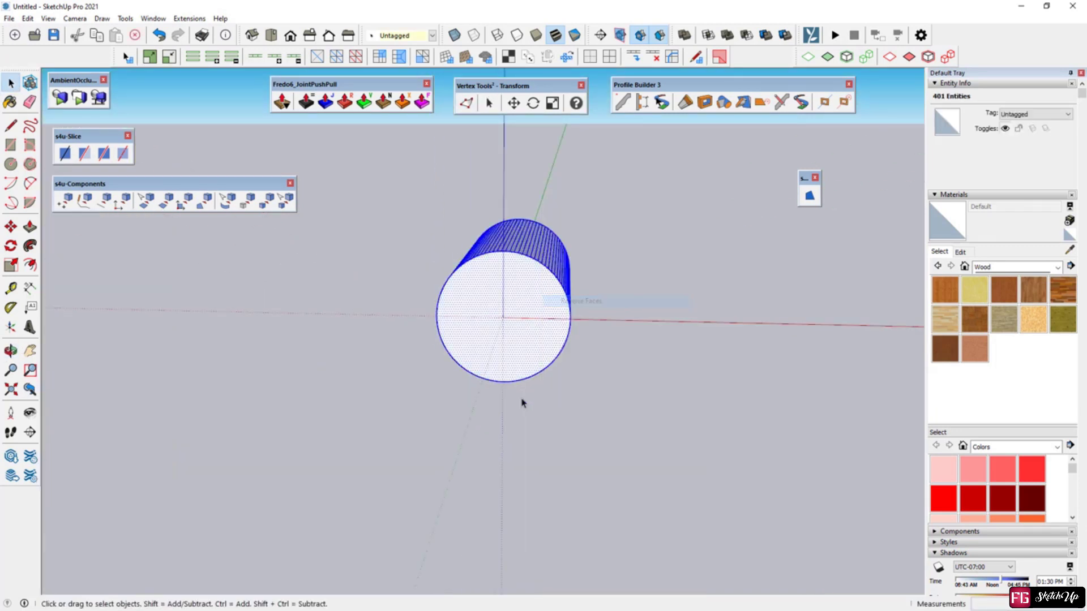
{"action": "left_click", "coordinate": [522, 400]}
{"action": "mouse_move", "coordinate": [478, 334]}
{"action": "middle_mouse_down"}
{"action": "mouse_move", "coordinate": [500, 287]}
{"action": "mouse_move", "coordinate": [226, 485]}
{"action": "mouse_move", "coordinate": [463, 477]}
{"action": "middle_mouse_up"}
{"action": "left_click", "coordinate": [484, 320]}
{"action": "left_click", "coordinate": [499, 288]}
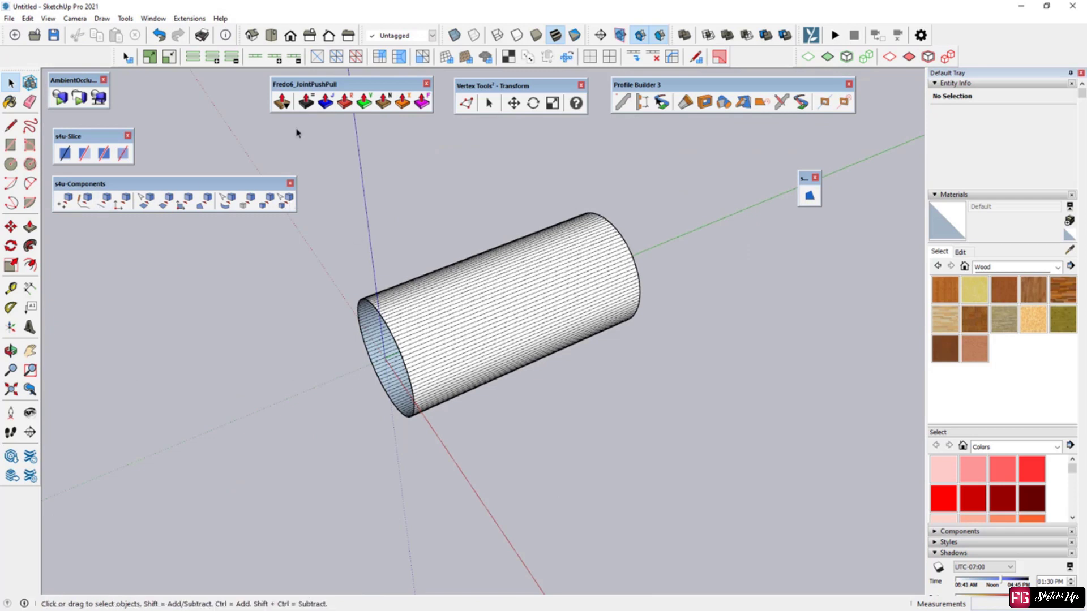
Box-select one end ring with Vertex Tools and rotate it to twist the tube
{"action": "middle_click_drag", "start_coordinate": [441, 426], "coordinate": [343, 448]}
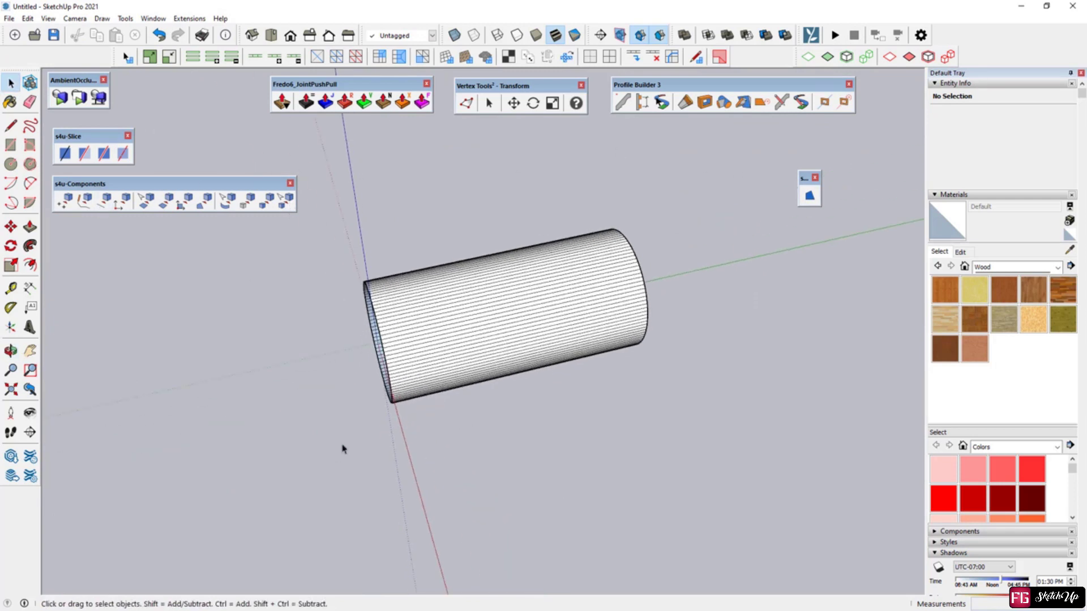
{"action": "left_click", "coordinate": [466, 103]}
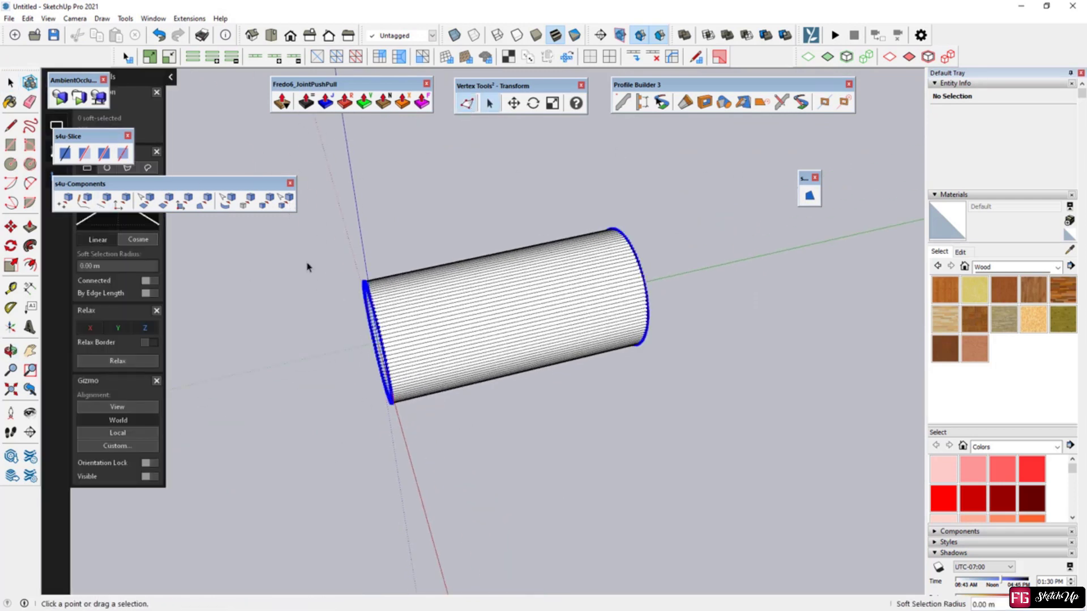
{"action": "left_click_drag", "start_coordinate": [304, 263], "coordinate": [413, 453]}
{"action": "mouse_move", "coordinate": [413, 453]}
{"action": "middle_mouse_down"}
{"action": "mouse_move", "coordinate": [339, 400]}
{"action": "mouse_move", "coordinate": [388, 398]}
{"action": "mouse_move", "coordinate": [354, 335]}
{"action": "middle_mouse_up"}
{"action": "mouse_move", "coordinate": [360, 375]}
{"action": "left_mouse_down"}
{"action": "mouse_move", "coordinate": [531, 477]}
{"action": "mouse_move", "coordinate": [660, 500]}
{"action": "mouse_move", "coordinate": [917, 485]}
{"action": "mouse_move", "coordinate": [575, 380]}
{"action": "mouse_move", "coordinate": [485, 451]}
{"action": "mouse_move", "coordinate": [458, 449]}
{"action": "mouse_move", "coordinate": [478, 453]}
{"action": "left_mouse_up"}
{"action": "mouse_move", "coordinate": [477, 453]}
{"action": "middle_mouse_down"}
{"action": "mouse_move", "coordinate": [461, 381]}
{"action": "mouse_move", "coordinate": [368, 563]}
{"action": "middle_mouse_up"}
Adjust the ring's rotation further to refine the hourglass twist
{"action": "key", "text": "o"}
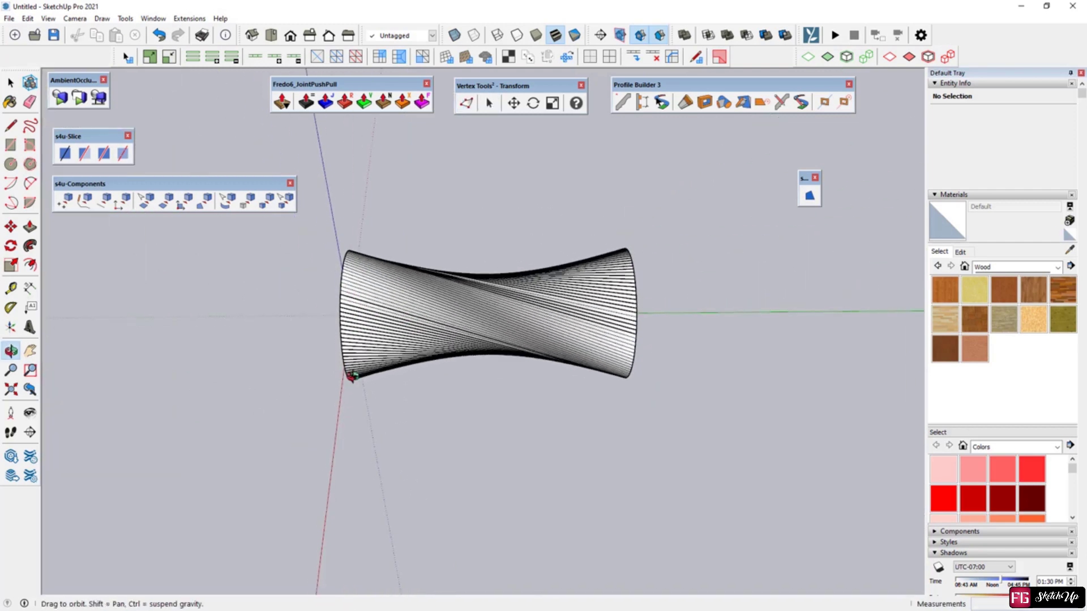
{"action": "mouse_move", "coordinate": [368, 563]}
{"action": "left_mouse_down"}
{"action": "mouse_move", "coordinate": [492, 220]}
{"action": "mouse_move", "coordinate": [525, 298]}
{"action": "left_mouse_up"}
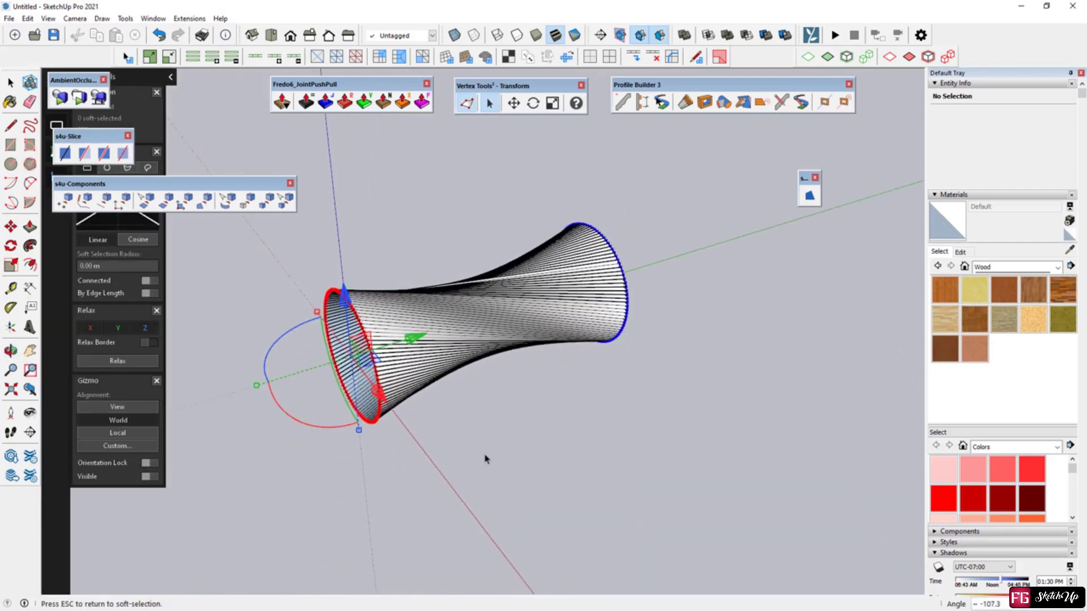
{"action": "middle_click_drag", "start_coordinate": [485, 456], "coordinate": [432, 475]}
{"action": "left_click_drag", "start_coordinate": [330, 394], "coordinate": [315, 362]}
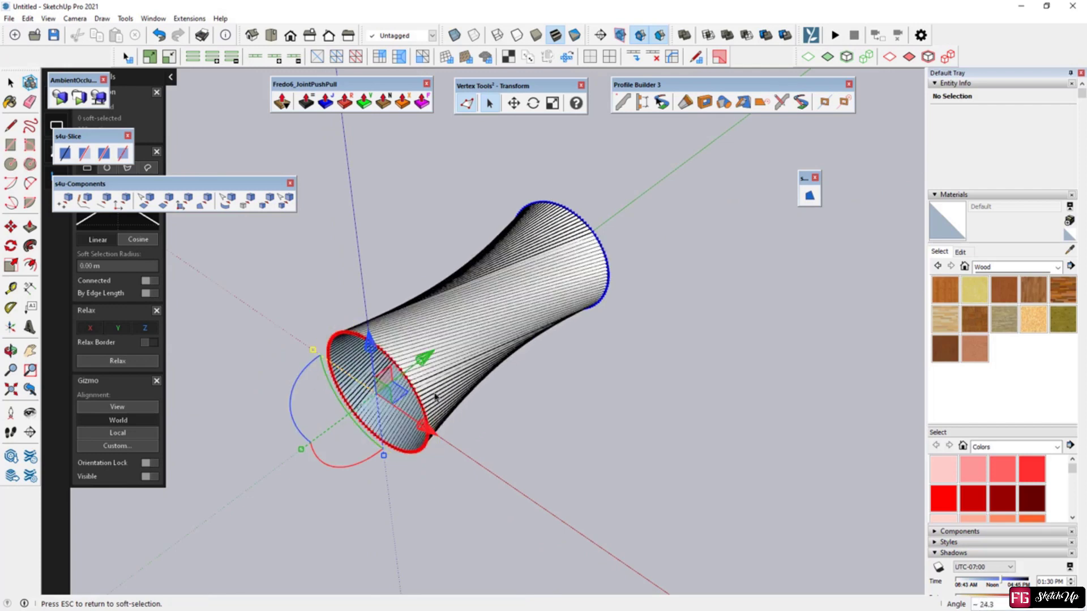
{"action": "mouse_move", "coordinate": [316, 362]}
{"action": "middle_mouse_down"}
{"action": "mouse_move", "coordinate": [259, 354]}
{"action": "mouse_move", "coordinate": [500, 150]}
{"action": "middle_mouse_up"}
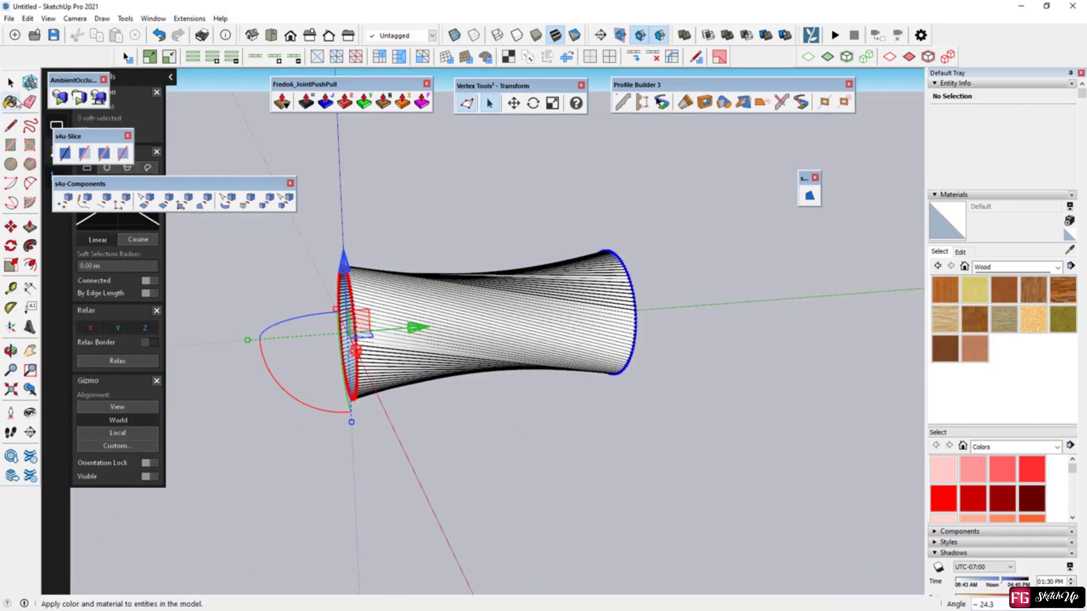
{"action": "left_click", "coordinate": [10, 82]}
{"action": "mouse_move", "coordinate": [426, 395]}
{"action": "middle_mouse_down"}
{"action": "mouse_move", "coordinate": [461, 427]}
{"action": "mouse_move", "coordinate": [939, 258]}
{"action": "mouse_move", "coordinate": [498, 445]}
{"action": "mouse_move", "coordinate": [274, 345]}
{"action": "mouse_move", "coordinate": [138, 381]}
{"action": "mouse_move", "coordinate": [258, 417]}
{"action": "mouse_move", "coordinate": [242, 449]}
{"action": "mouse_move", "coordinate": [257, 478]}
{"action": "mouse_move", "coordinate": [181, 509]}
{"action": "mouse_move", "coordinate": [509, 427]}
{"action": "middle_mouse_up"}
Cut the ring with an s4u Slice line drawn horizontally along the red axis
{"action": "mouse_move", "coordinate": [337, 412]}
{"action": "middle_mouse_down"}
{"action": "mouse_move", "coordinate": [516, 468]}
{"action": "mouse_move", "coordinate": [524, 443]}
{"action": "mouse_move", "coordinate": [492, 404]}
{"action": "mouse_move", "coordinate": [282, 362]}
{"action": "mouse_move", "coordinate": [594, 329]}
{"action": "middle_mouse_up"}
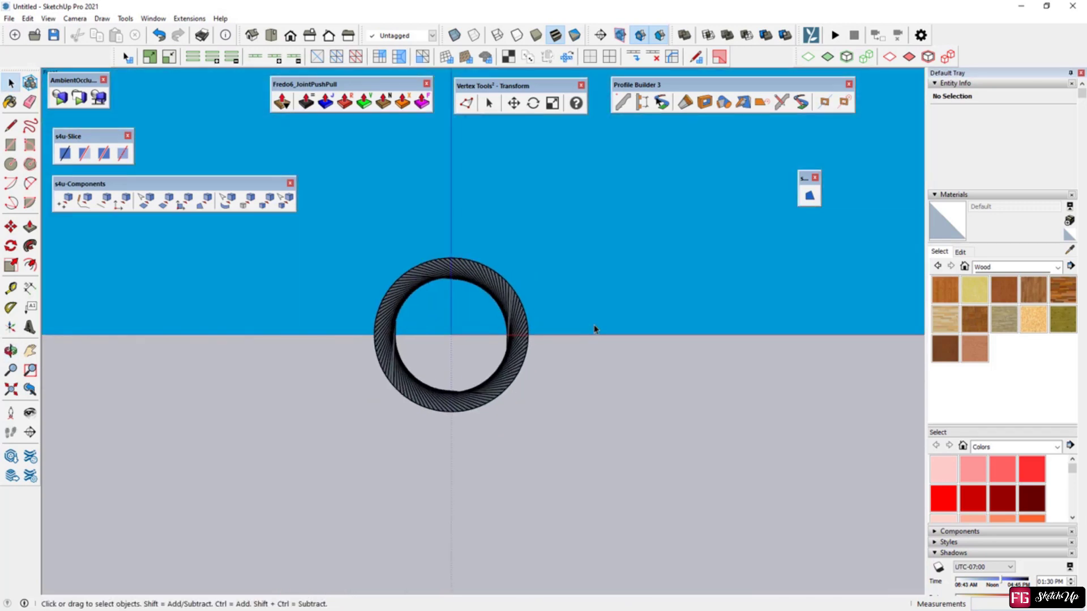
{"action": "scroll", "coordinate": [595, 329], "scroll_direction": "up", "scroll_amount": 2}
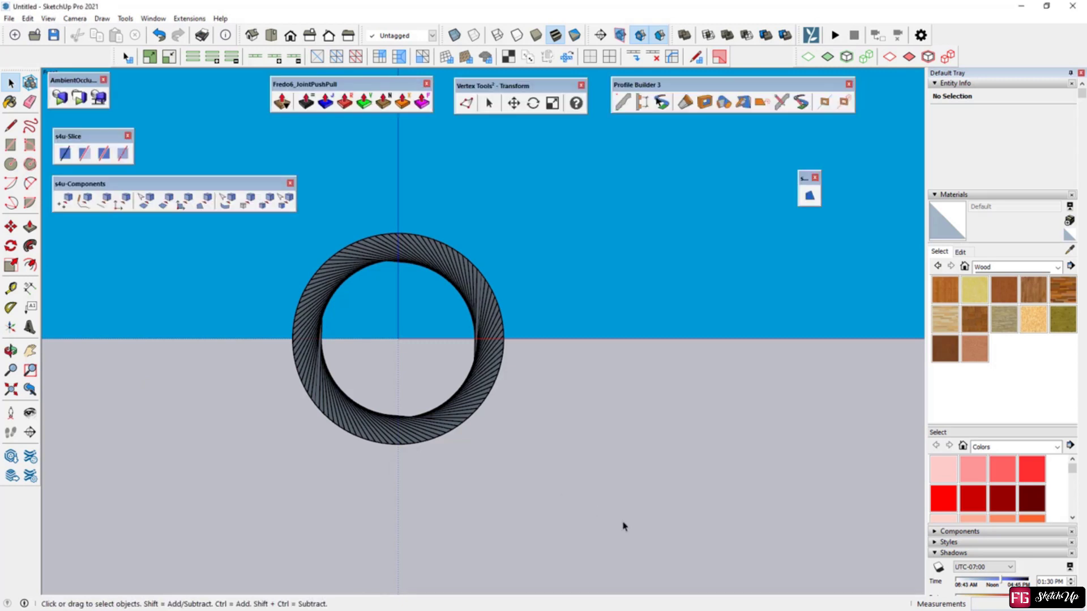
{"action": "left_click", "coordinate": [84, 153]}
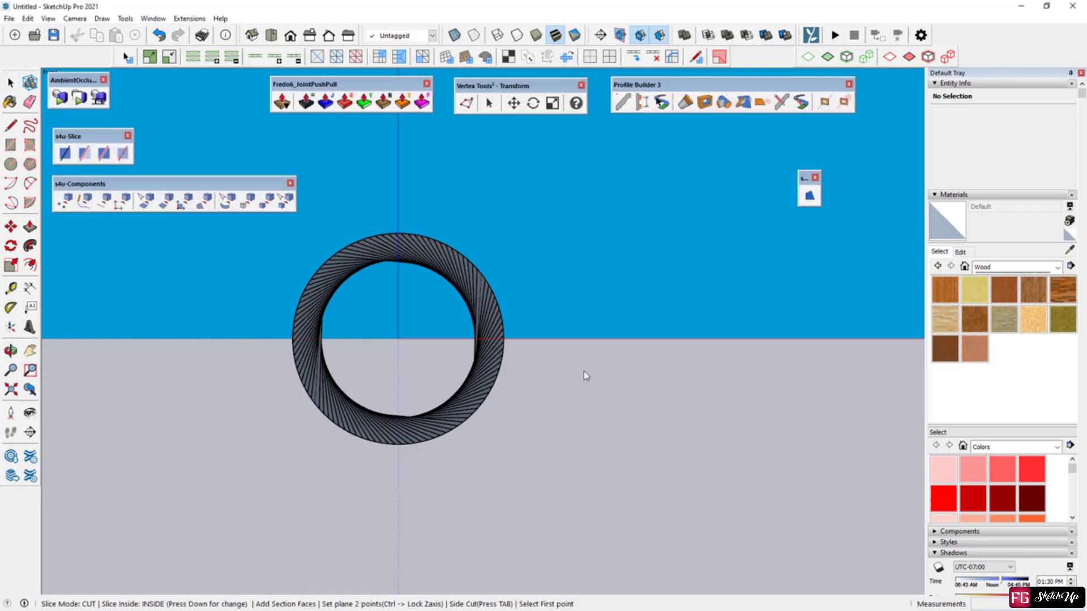
{"action": "left_click", "coordinate": [599, 339]}
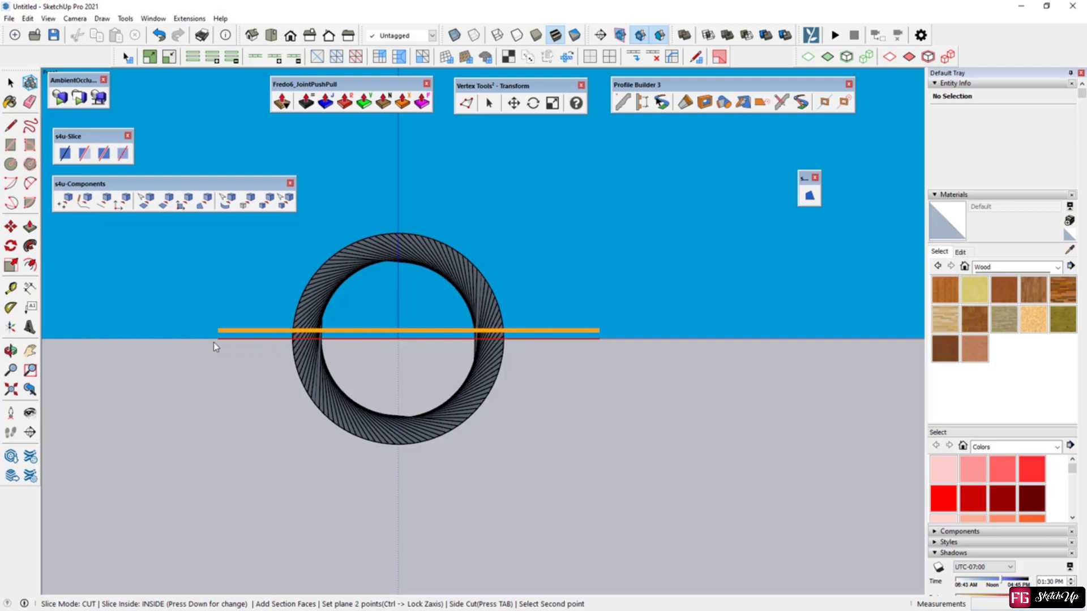
{"action": "left_click", "coordinate": [194, 339]}
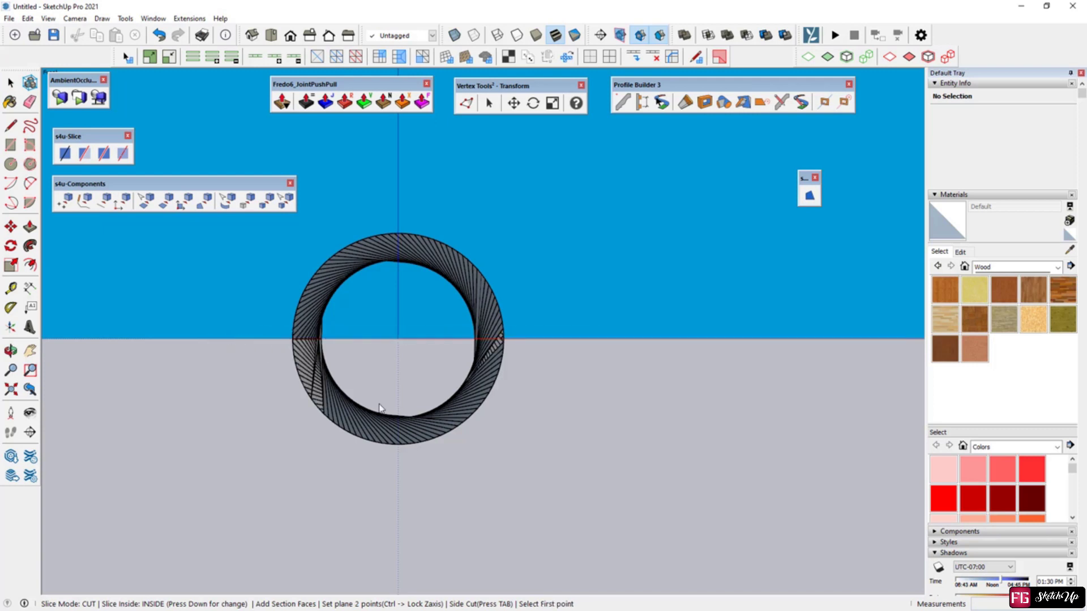
{"action": "key", "text": "space"}
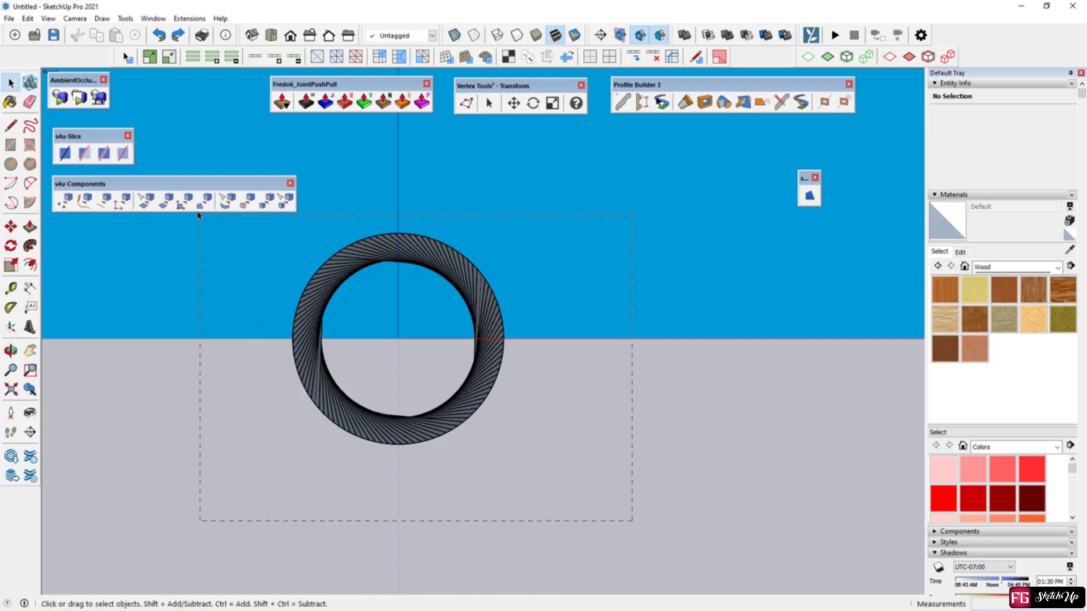
Select the whole ring and slice it again along the ground line
{"action": "left_click_drag", "start_coordinate": [632, 520], "coordinate": [198, 215]}
{"action": "left_click", "coordinate": [65, 153]}
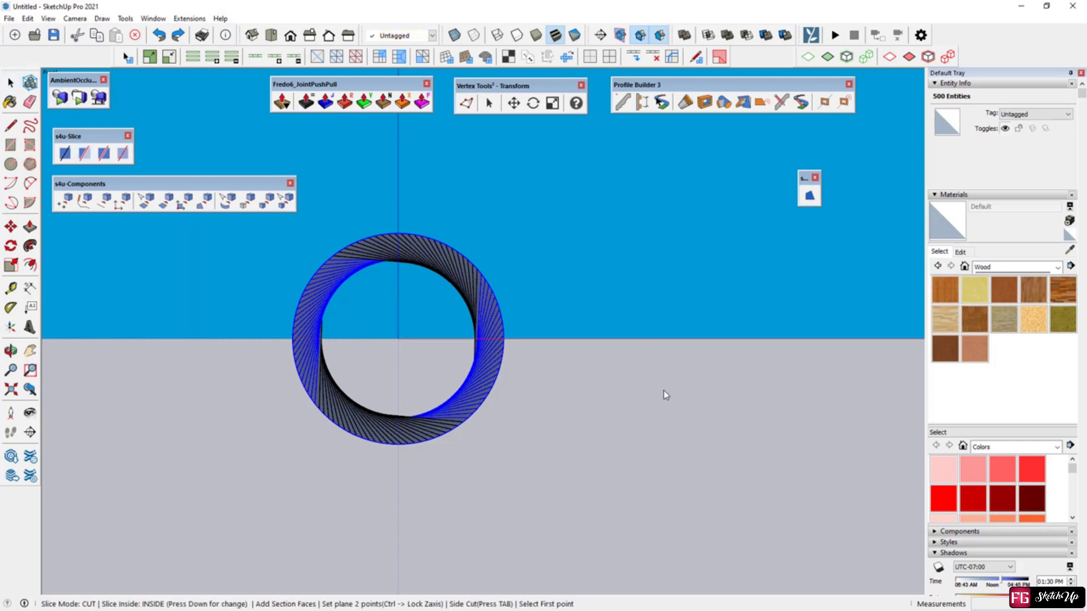
{"action": "left_click", "coordinate": [625, 339]}
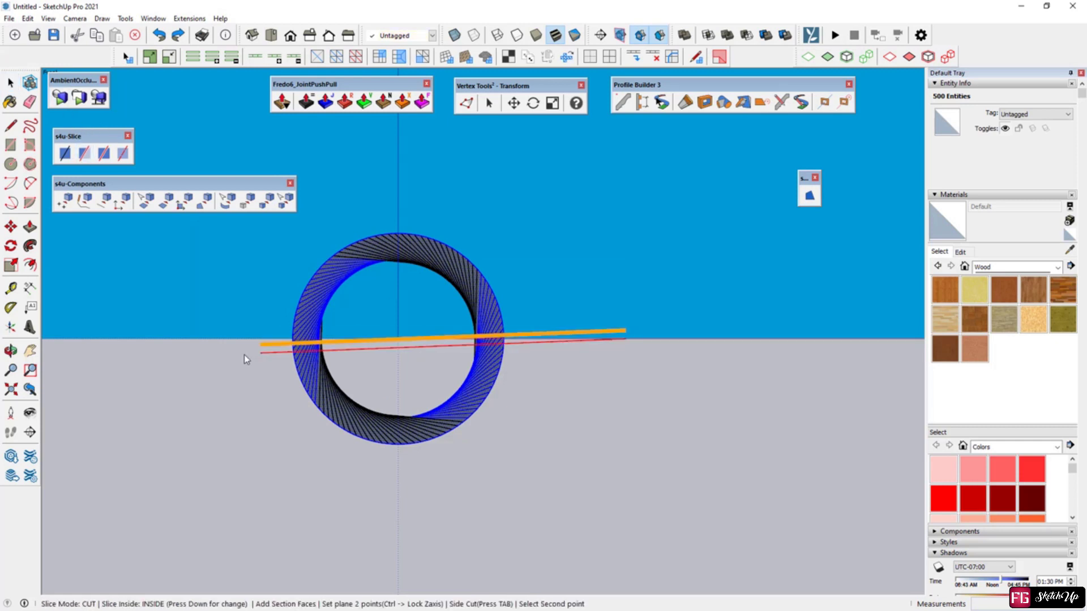
{"action": "left_click", "coordinate": [166, 339]}
{"action": "key", "text": "space"}
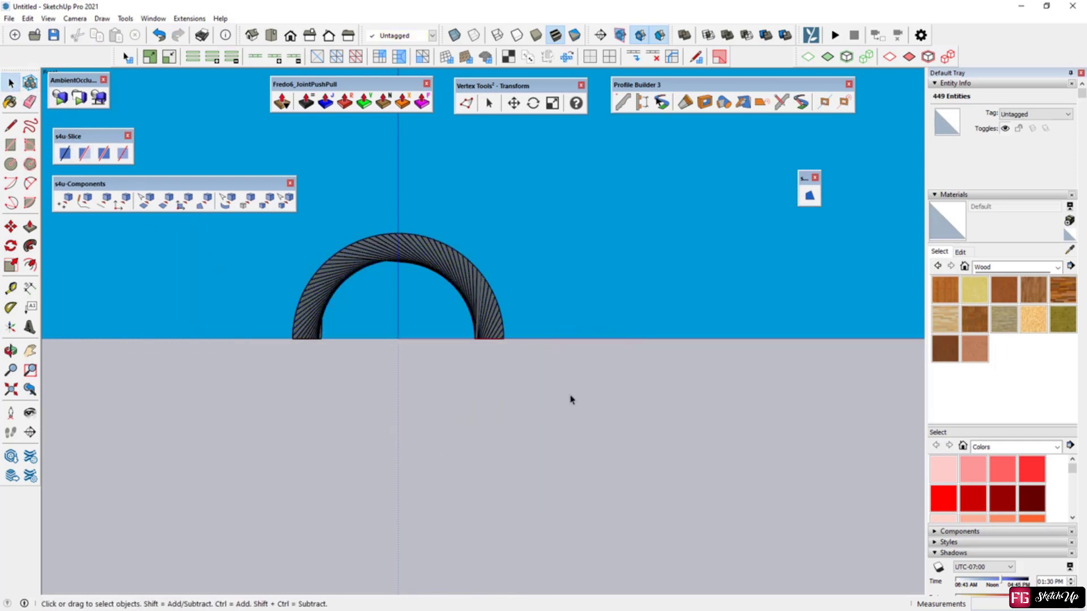
{"action": "left_click", "coordinate": [571, 399]}
{"action": "mouse_move", "coordinate": [570, 399]}
{"action": "middle_mouse_down"}
{"action": "mouse_move", "coordinate": [509, 419]}
{"action": "mouse_move", "coordinate": [424, 395]}
{"action": "mouse_move", "coordinate": [399, 545]}
{"action": "mouse_move", "coordinate": [383, 378]}
{"action": "middle_mouse_up"}
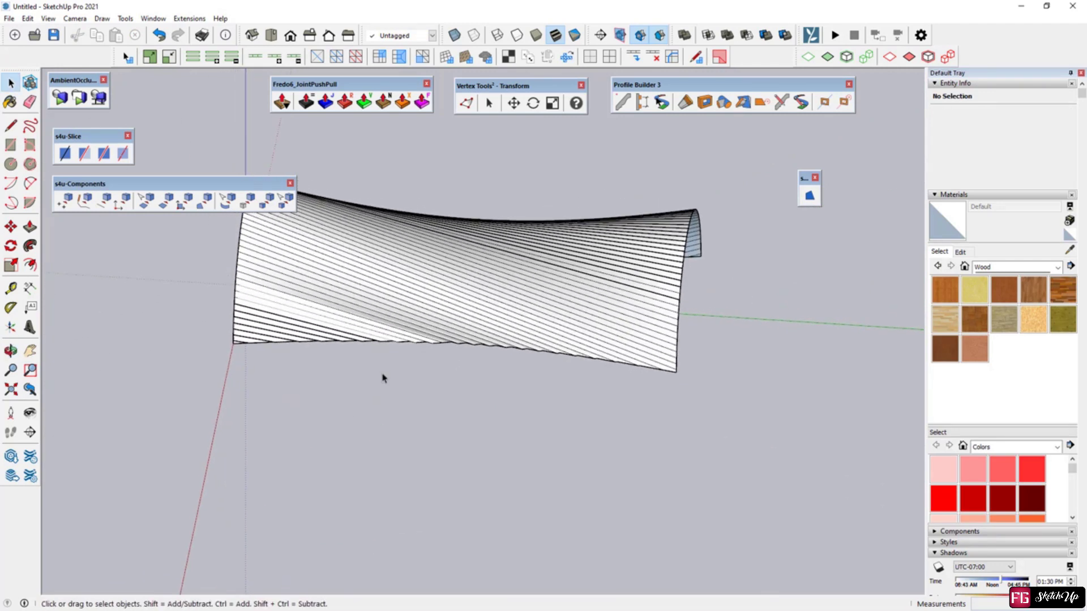
In Front view, delete the stray end edges and the diagonal lines crossing the surface
{"action": "key", "text": "f"}
{"action": "left_click_drag", "start_coordinate": [189, 257], "coordinate": [270, 451]}
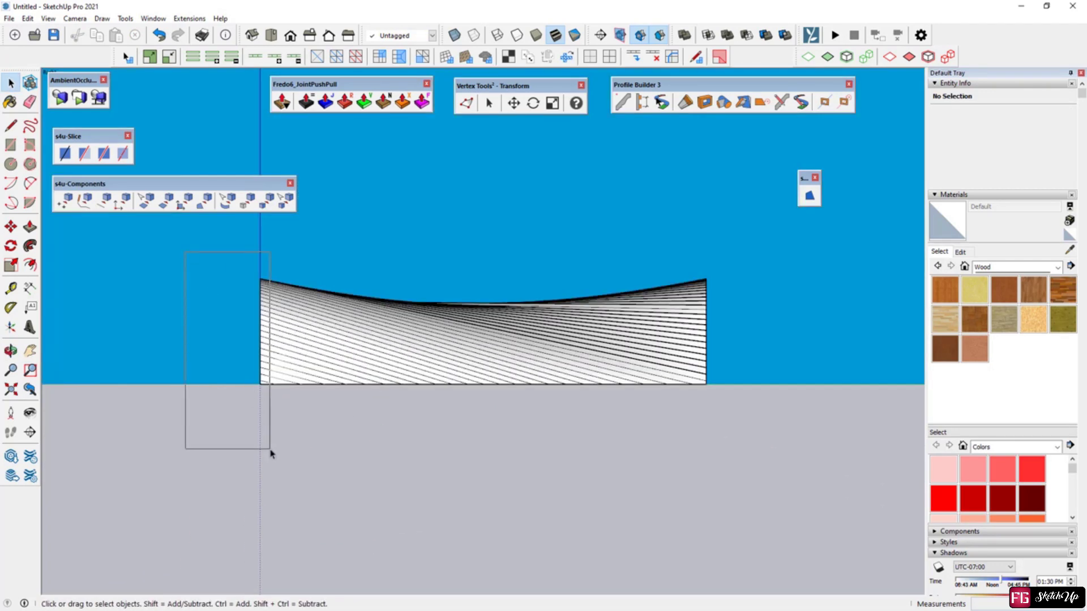
{"action": "key", "text": "Delete"}
{"action": "mouse_move", "coordinate": [673, 235]}
{"action": "left_mouse_down"}
{"action": "mouse_move", "coordinate": [737, 437]}
{"action": "mouse_move", "coordinate": [724, 408]}
{"action": "left_mouse_up"}
{"action": "left_click", "coordinate": [662, 191]}
{"action": "key", "text": "Delete"}
{"action": "left_click_drag", "start_coordinate": [207, 446], "coordinate": [748, 385]}
{"action": "key", "text": "Delete"}
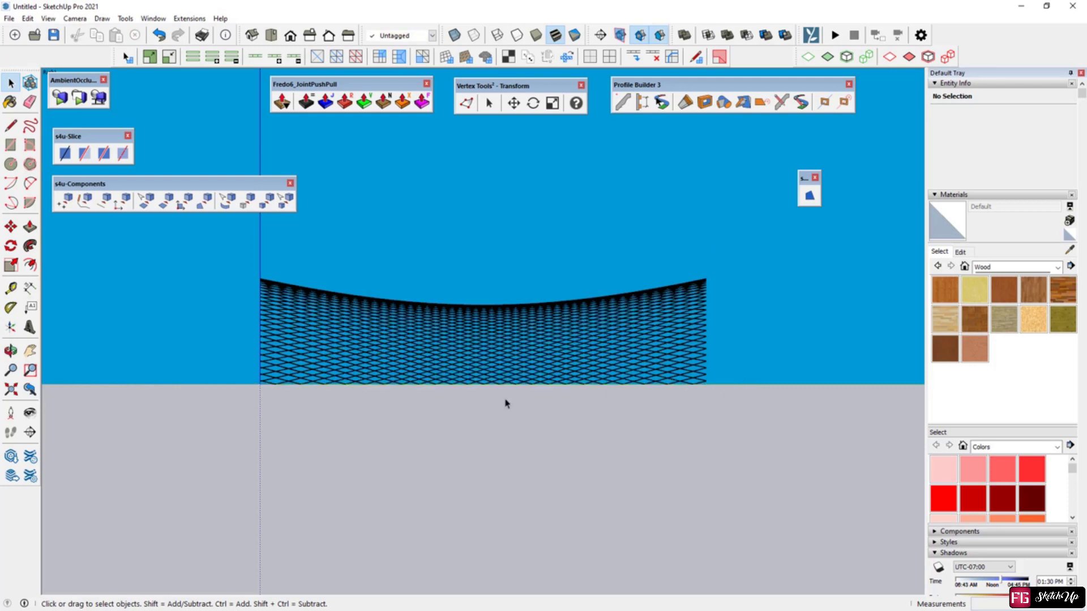
Select all 73 edges of the ribbed shell and bring up their context menu
{"action": "mouse_move", "coordinate": [351, 253]}
{"action": "middle_mouse_down"}
{"action": "mouse_move", "coordinate": [376, 376]}
{"action": "mouse_move", "coordinate": [732, 525]}
{"action": "middle_mouse_up"}
{"action": "left_click_drag", "start_coordinate": [73, 178], "coordinate": [76, 179]}
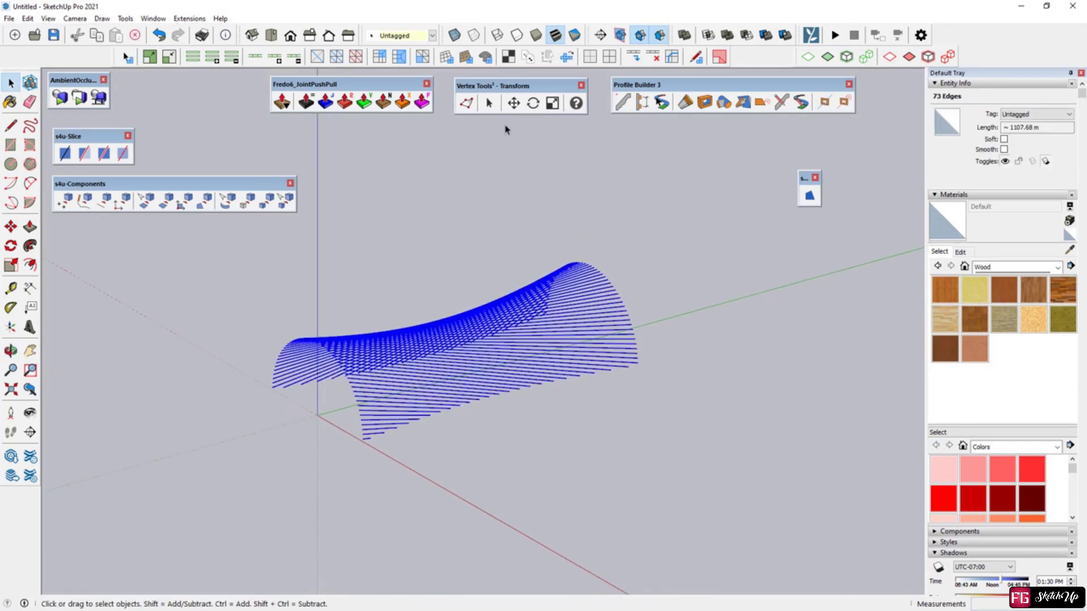
{"action": "left_click", "coordinate": [828, 60]}
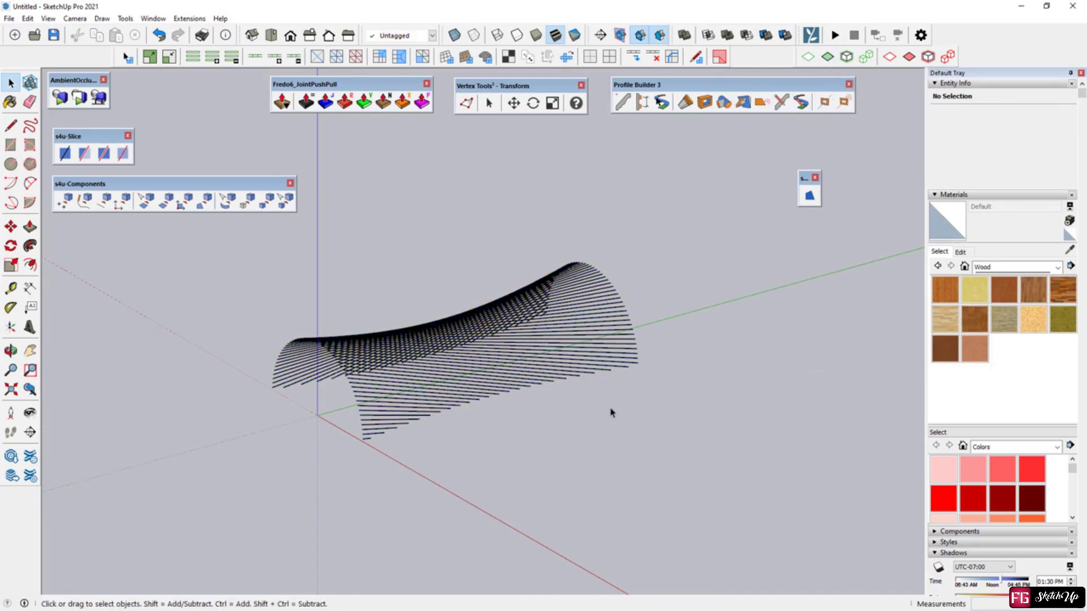
{"action": "mouse_move", "coordinate": [611, 412]}
{"action": "middle_mouse_down"}
{"action": "mouse_move", "coordinate": [291, 358]}
{"action": "mouse_move", "coordinate": [691, 453]}
{"action": "mouse_move", "coordinate": [405, 429]}
{"action": "mouse_move", "coordinate": [391, 419]}
{"action": "middle_mouse_up"}
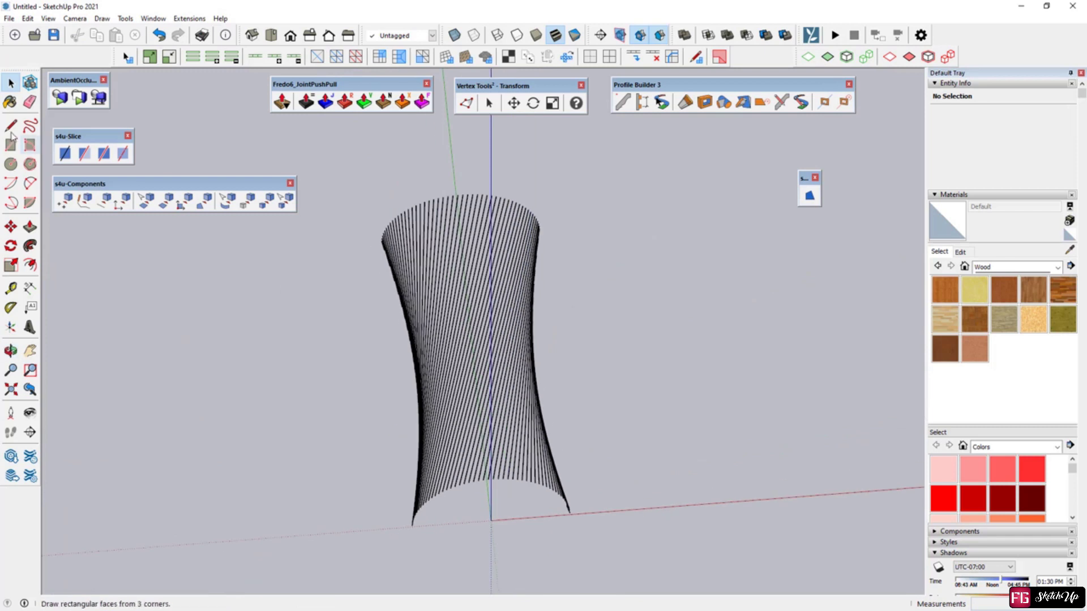
{"action": "left_click", "coordinate": [10, 82]}
{"action": "mouse_move", "coordinate": [260, 339]}
{"action": "middle_mouse_down"}
{"action": "mouse_move", "coordinate": [291, 364]}
{"action": "mouse_move", "coordinate": [313, 445]}
{"action": "middle_mouse_up"}
{"action": "left_click_drag", "start_coordinate": [574, 536], "coordinate": [334, 231]}
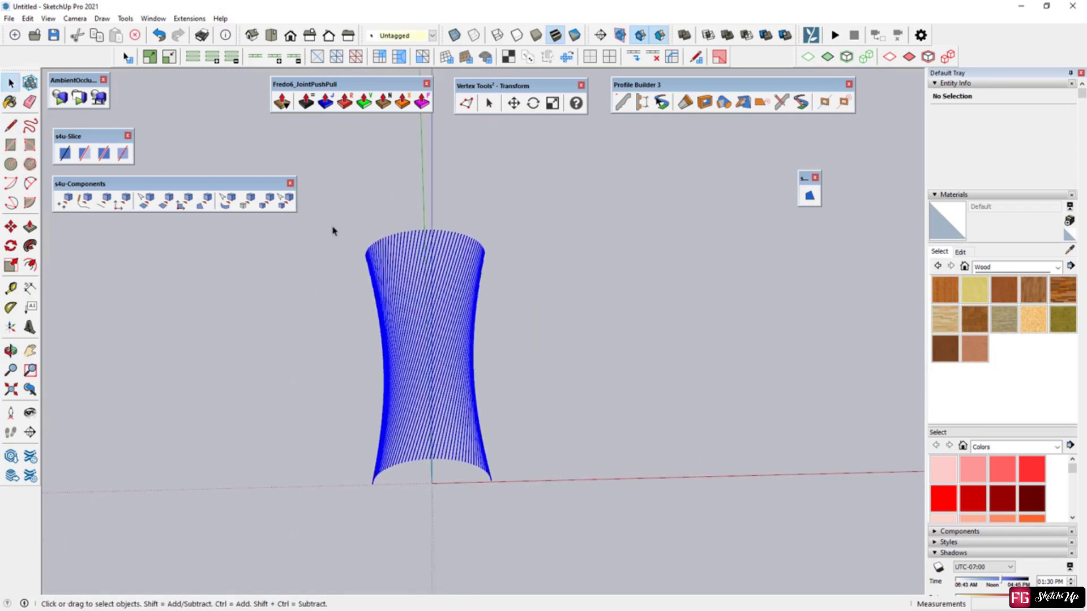
{"action": "right_click", "coordinate": [435, 252]}
{"action": "mouse_move", "coordinate": [468, 524]}
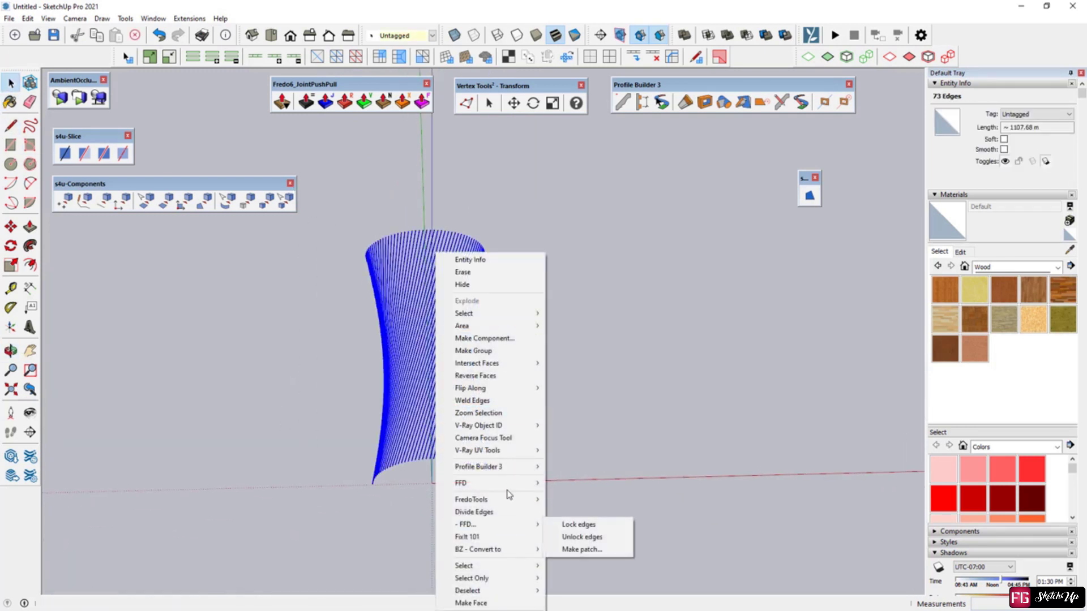
Make the selected ribs into a new component
{"action": "key", "text": "g"}
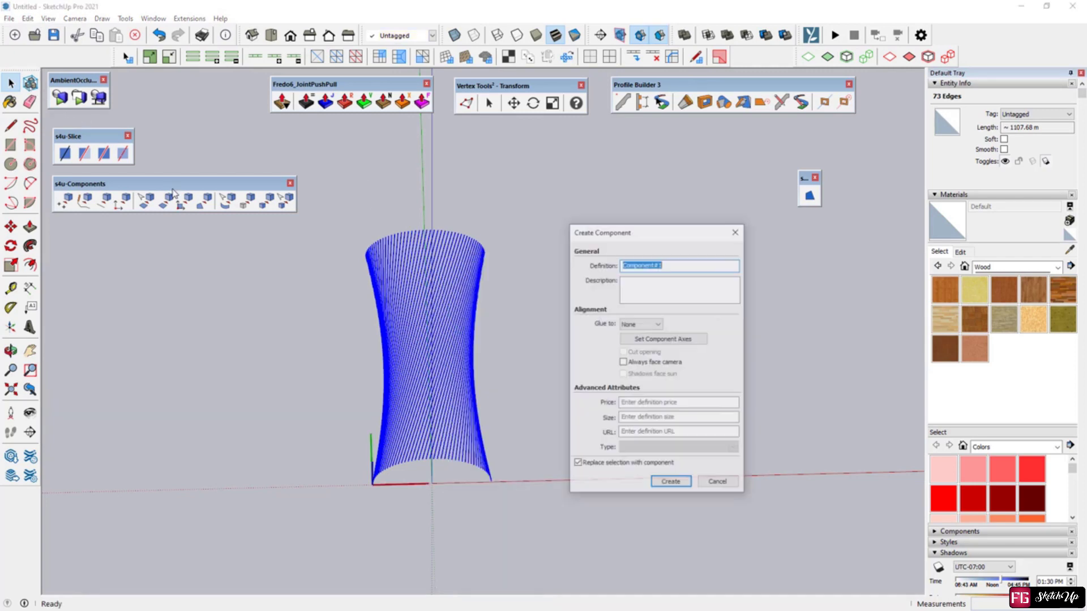
{"action": "left_click", "coordinate": [669, 483]}
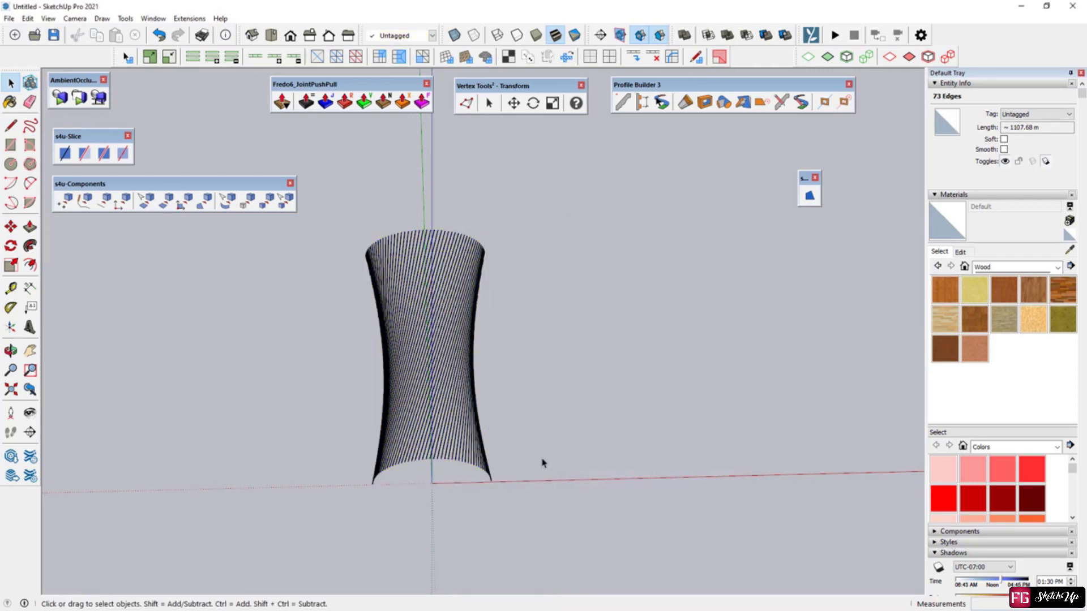
{"action": "right_click", "coordinate": [414, 377]}
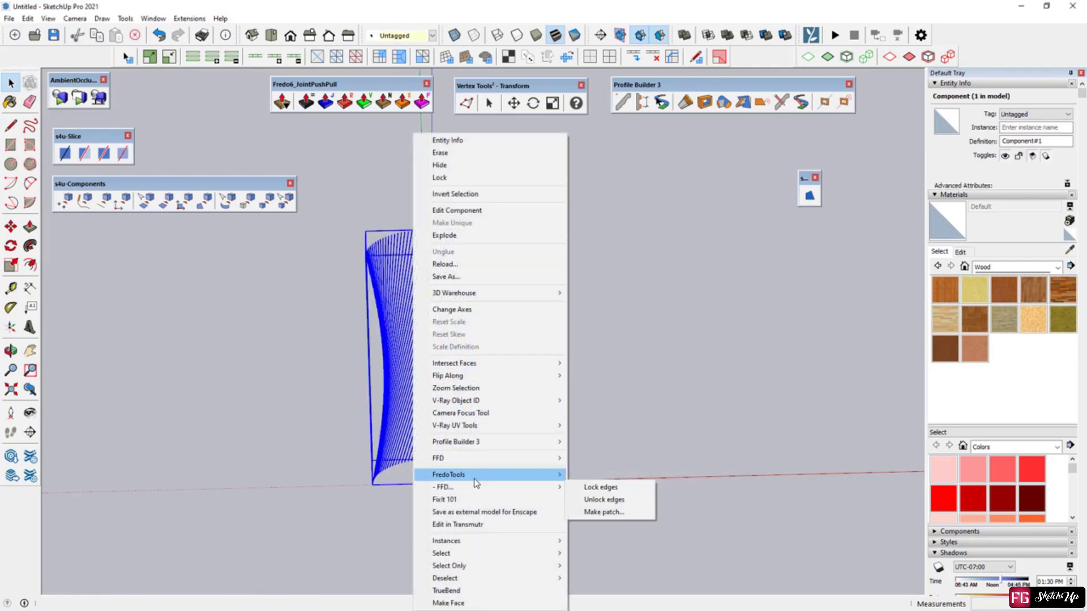
{"action": "left_click", "coordinate": [278, 486]}
Explode the component into its group and apply a 3x3 FFD cage to it
{"action": "left_click", "coordinate": [400, 395]}
{"action": "right_click", "coordinate": [400, 395]}
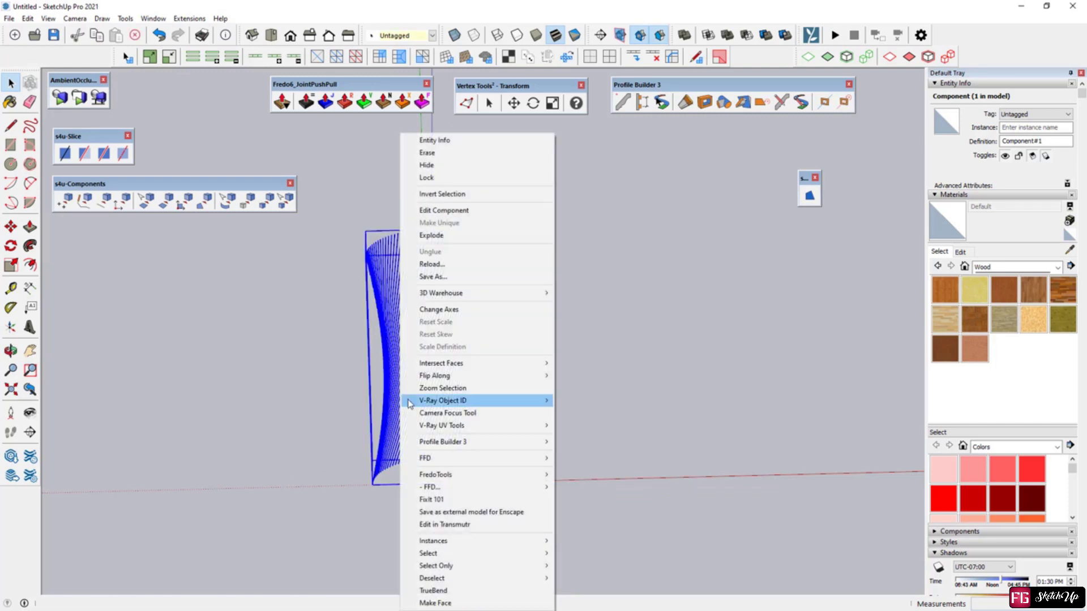
{"action": "left_click", "coordinate": [431, 235]}
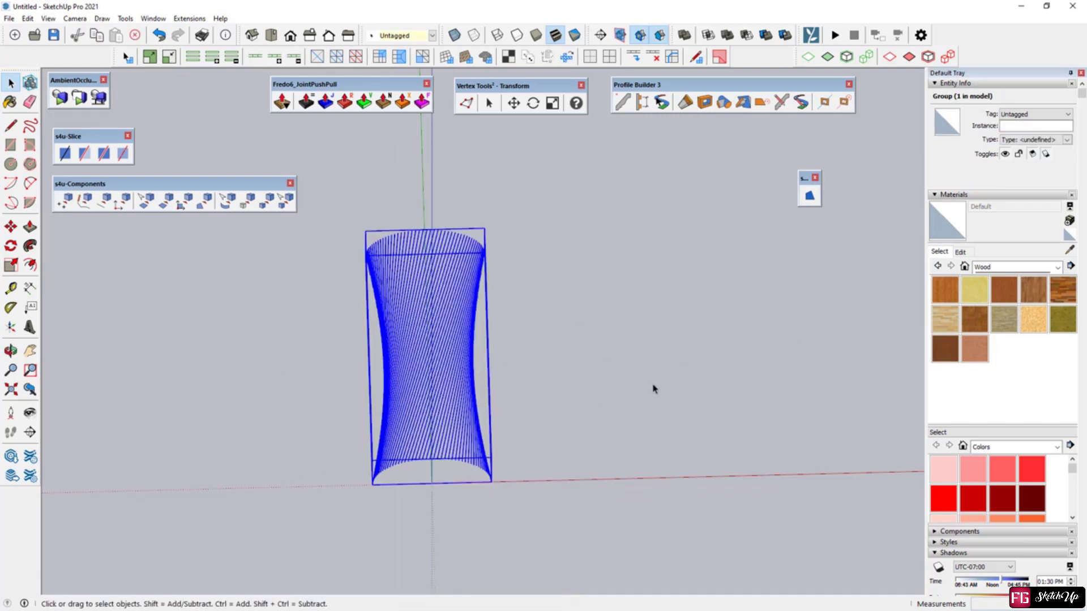
{"action": "right_click", "coordinate": [436, 356]}
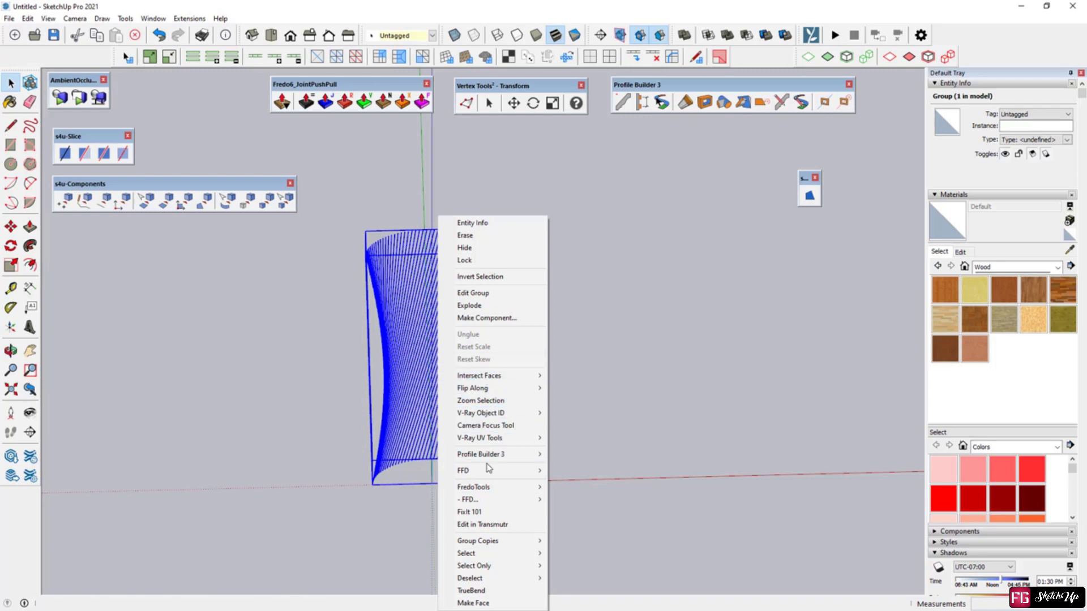
{"action": "mouse_move", "coordinate": [490, 470]}
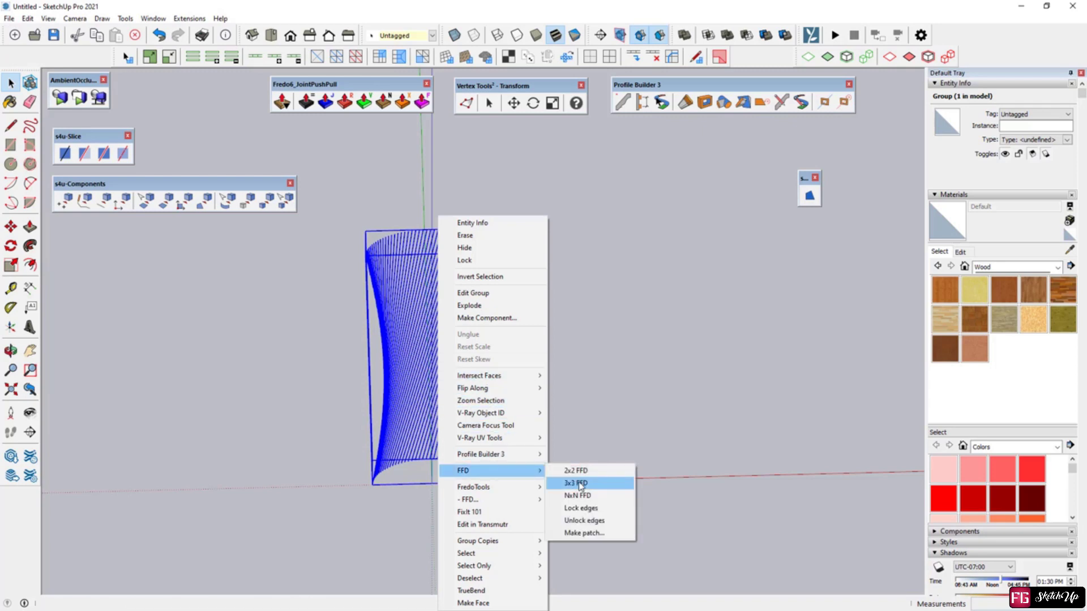
{"action": "left_click", "coordinate": [580, 485]}
Inside the FFD group, move one end's control points to stretch the shell
{"action": "mouse_move", "coordinate": [449, 245]}
{"action": "middle_mouse_down"}
{"action": "mouse_move", "coordinate": [304, 327]}
{"action": "mouse_move", "coordinate": [378, 360]}
{"action": "mouse_move", "coordinate": [481, 293]}
{"action": "middle_mouse_up"}
{"action": "double_click", "coordinate": [490, 345]}
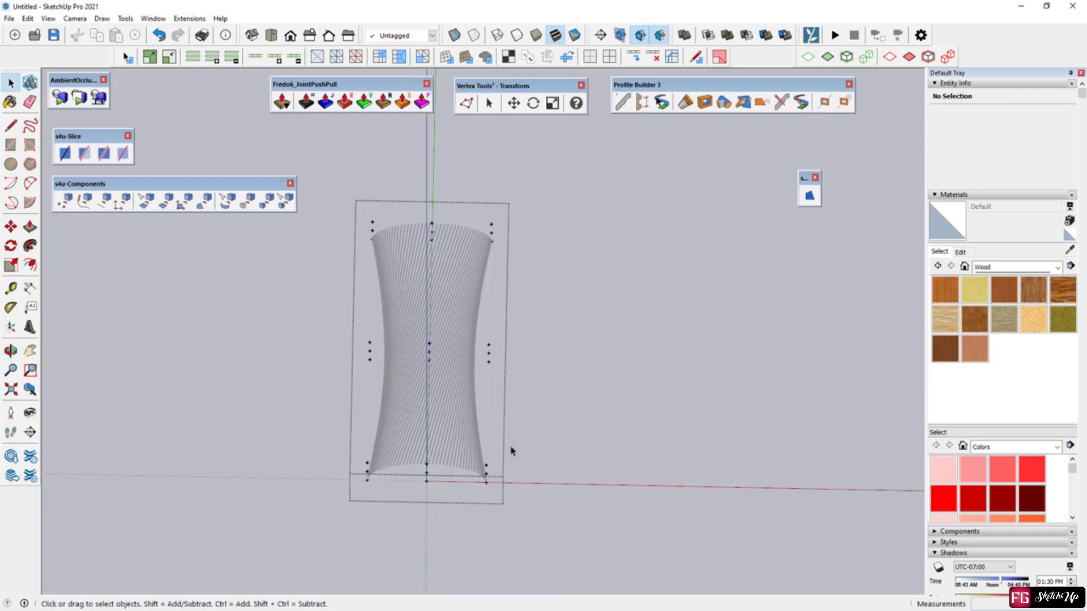
{"action": "left_click_drag", "start_coordinate": [472, 452], "coordinate": [501, 493]}
{"action": "key", "text": "m"}
{"action": "mouse_move", "coordinate": [487, 430]}
{"action": "middle_mouse_down"}
{"action": "mouse_move", "coordinate": [516, 395]}
{"action": "mouse_move", "coordinate": [609, 417]}
{"action": "middle_mouse_up"}
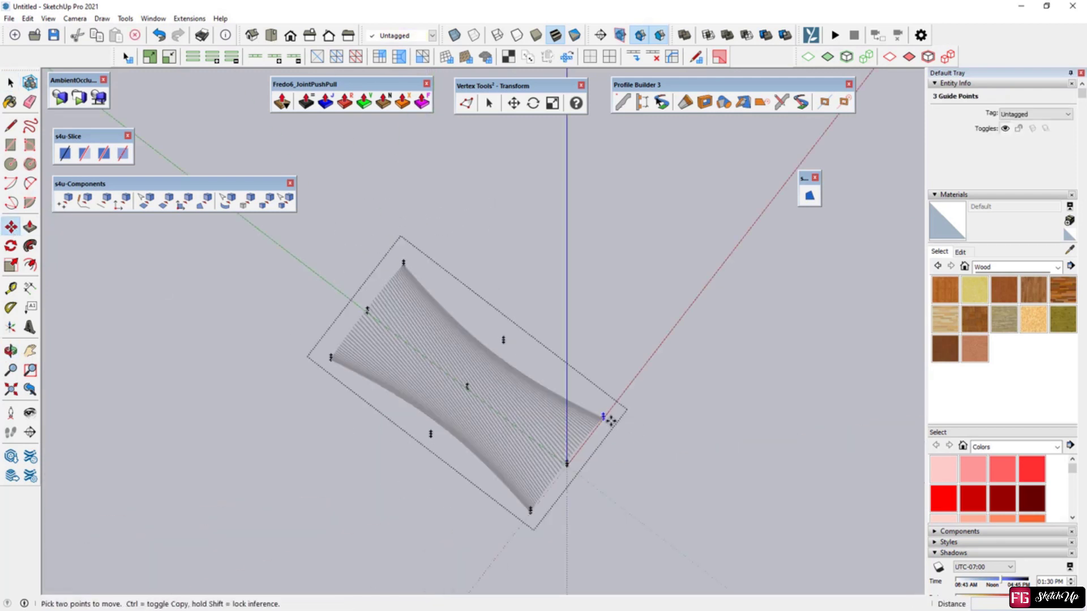
{"action": "left_click", "coordinate": [706, 482]}
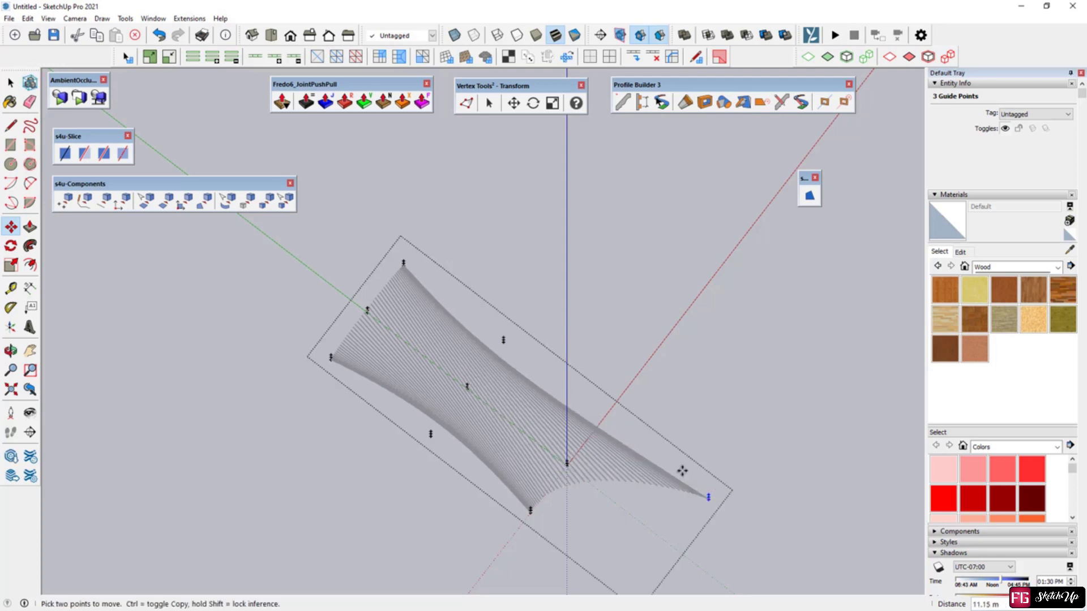
{"action": "middle_click_drag", "start_coordinate": [707, 482], "coordinate": [371, 312]}
{"action": "key", "text": "space"}
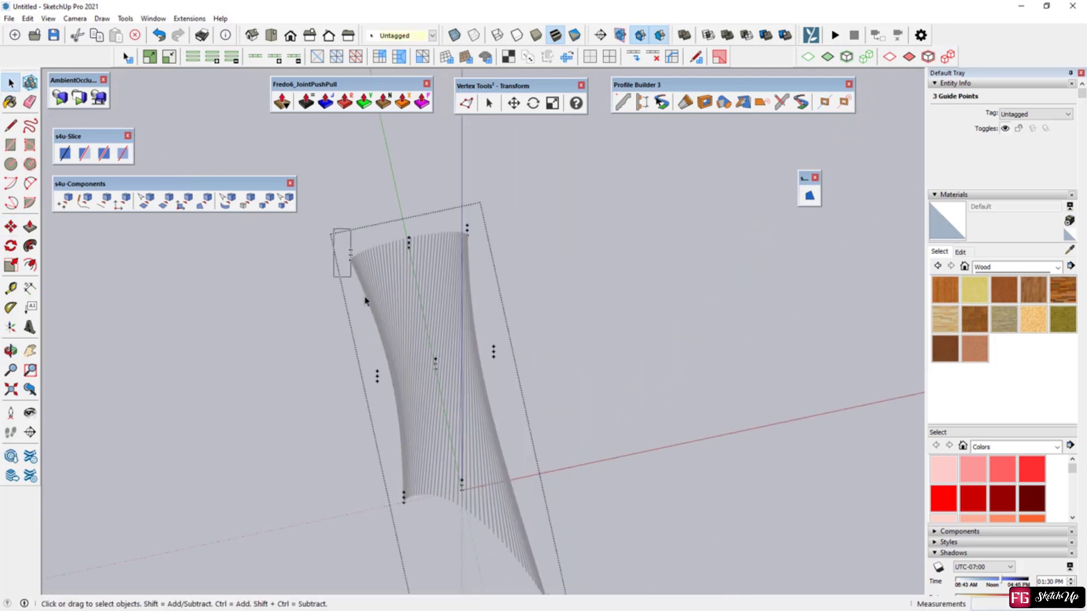
Move the top corner control point along the red axis to reshape the cage
{"action": "key", "text": "m"}
{"action": "left_click", "coordinate": [332, 259]}
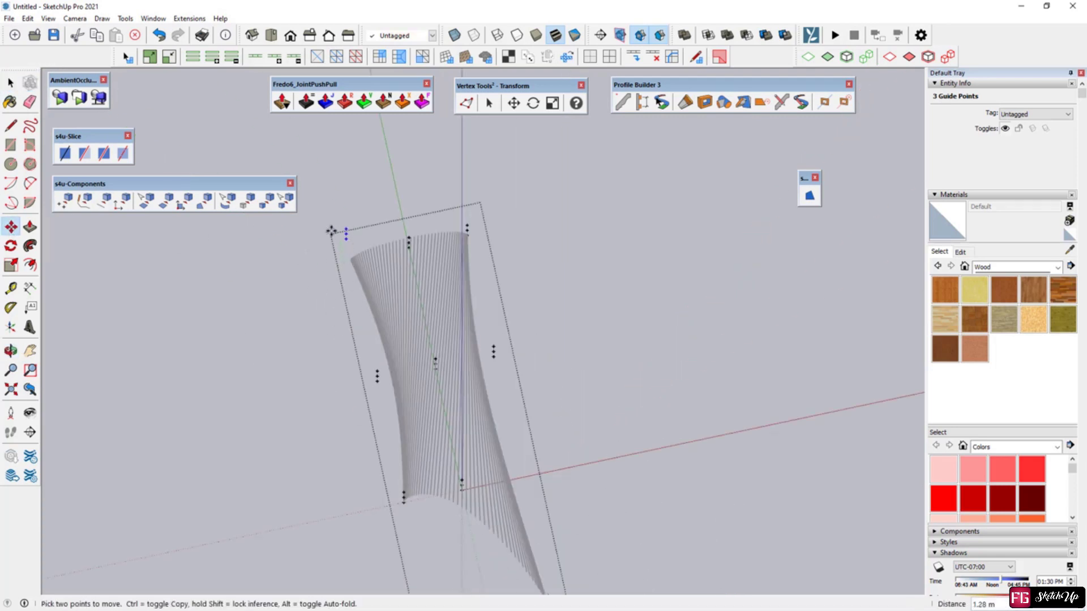
{"action": "key", "text": "Right"}
{"action": "left_click", "coordinate": [305, 161]}
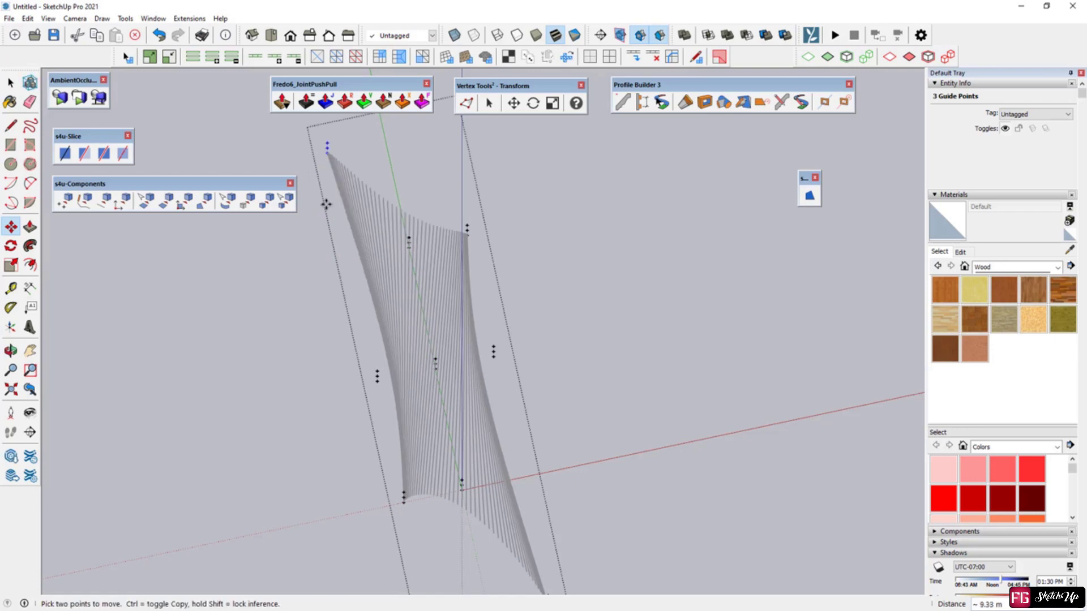
{"action": "mouse_move", "coordinate": [325, 204]}
{"action": "middle_mouse_down"}
{"action": "mouse_move", "coordinate": [706, 245]}
{"action": "mouse_move", "coordinate": [365, 330]}
{"action": "mouse_move", "coordinate": [402, 267]}
{"action": "mouse_move", "coordinate": [341, 251]}
{"action": "mouse_move", "coordinate": [327, 235]}
{"action": "mouse_move", "coordinate": [511, 447]}
{"action": "mouse_move", "coordinate": [546, 464]}
{"action": "mouse_move", "coordinate": [470, 369]}
{"action": "mouse_move", "coordinate": [368, 283]}
{"action": "middle_mouse_up"}
{"action": "key", "text": "space"}
{"action": "key", "text": "space"}
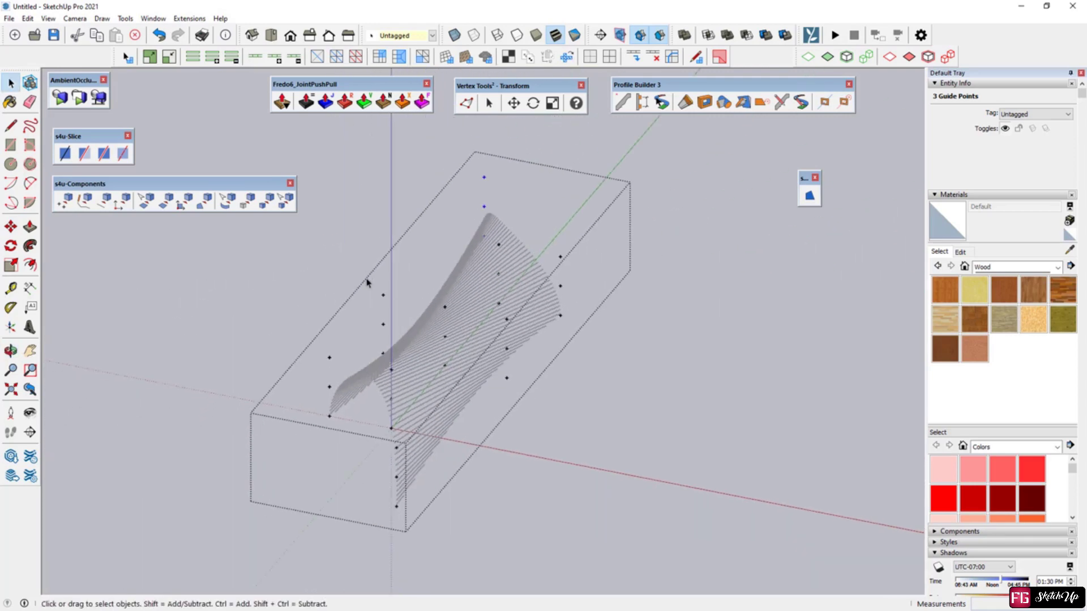
Raise the control points along the cage top to lift the shell
{"action": "mouse_move", "coordinate": [369, 283]}
{"action": "left_mouse_down"}
{"action": "mouse_move", "coordinate": [497, 315]}
{"action": "mouse_move", "coordinate": [369, 254]}
{"action": "left_mouse_up"}
{"action": "mouse_move", "coordinate": [368, 255]}
{"action": "middle_mouse_down"}
{"action": "mouse_move", "coordinate": [209, 155]}
{"action": "mouse_move", "coordinate": [476, 307]}
{"action": "middle_mouse_up"}
{"action": "left_click", "coordinate": [209, 155]}
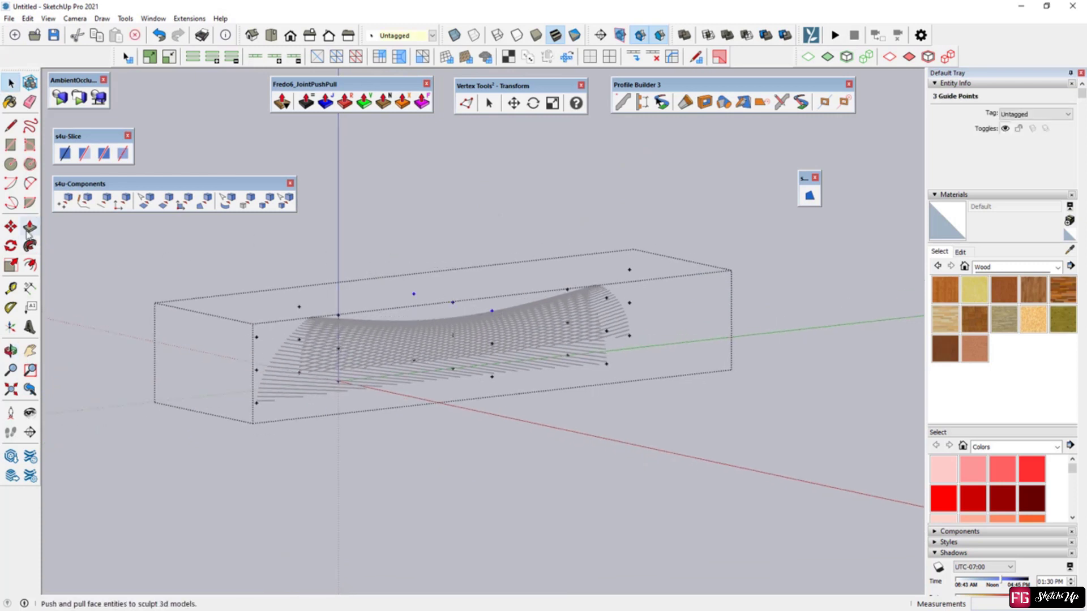
{"action": "left_click", "coordinate": [454, 261]}
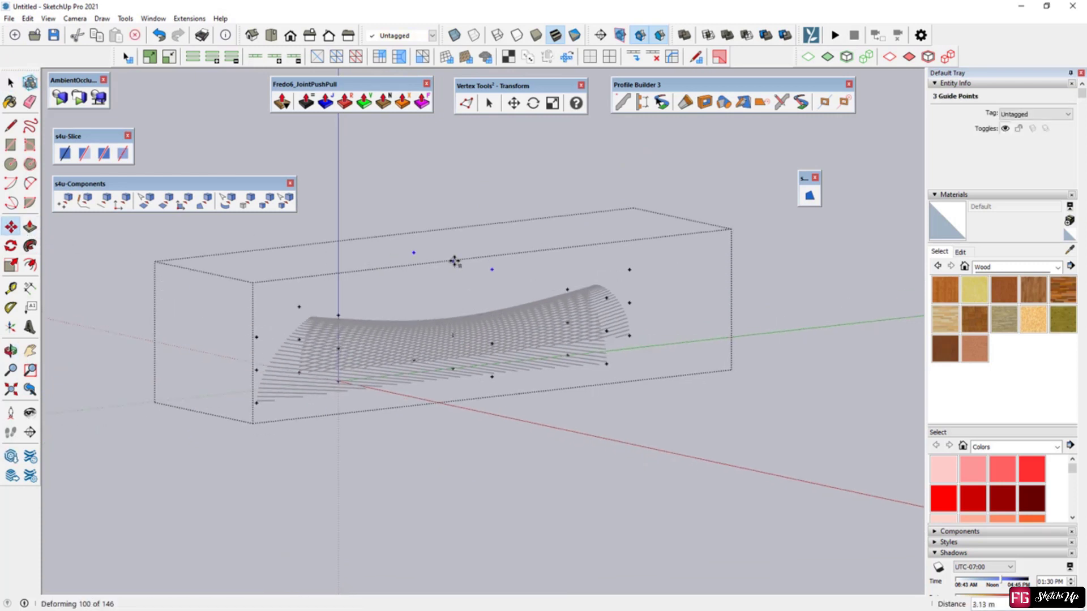
{"action": "middle_click_drag", "start_coordinate": [442, 355], "coordinate": [550, 419]}
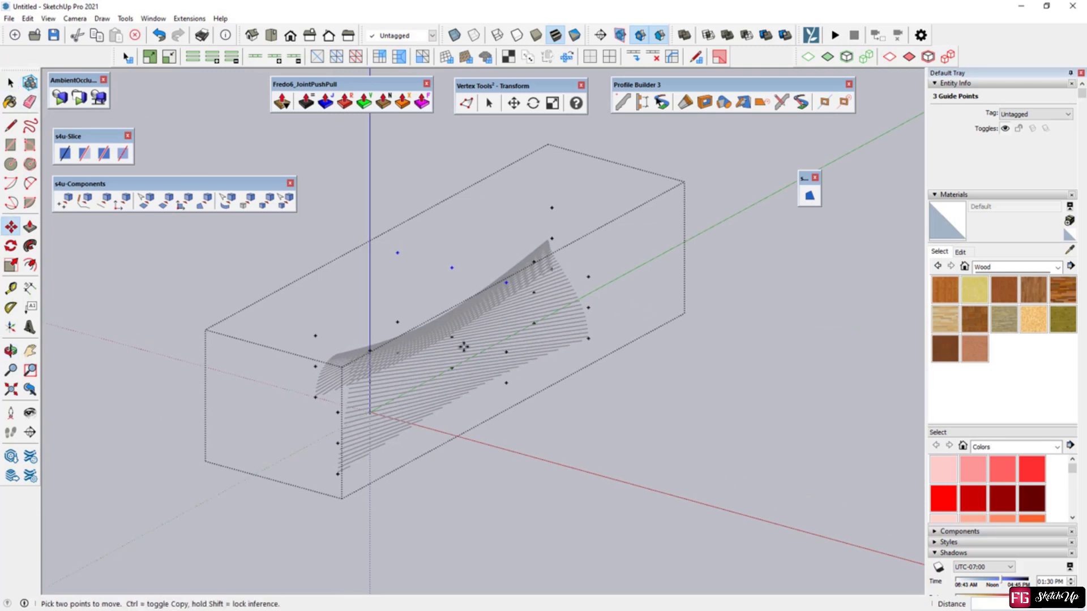
{"action": "middle_click_drag", "start_coordinate": [464, 346], "coordinate": [435, 313]}
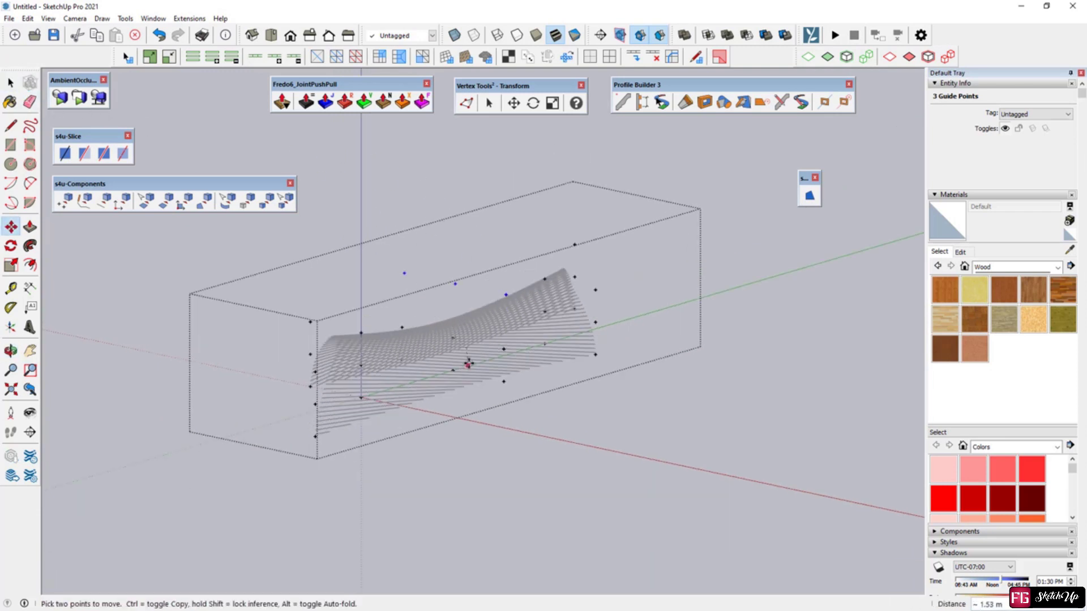
{"action": "key", "text": "space"}
{"action": "left_click", "coordinate": [473, 439]}
{"action": "mouse_move", "coordinate": [473, 439]}
{"action": "middle_mouse_down"}
{"action": "mouse_move", "coordinate": [504, 428]}
{"action": "mouse_move", "coordinate": [682, 568]}
{"action": "mouse_move", "coordinate": [351, 397]}
{"action": "mouse_move", "coordinate": [430, 340]}
{"action": "mouse_move", "coordinate": [517, 383]}
{"action": "mouse_move", "coordinate": [286, 316]}
{"action": "mouse_move", "coordinate": [320, 415]}
{"action": "mouse_move", "coordinate": [487, 424]}
{"action": "mouse_move", "coordinate": [495, 410]}
{"action": "mouse_move", "coordinate": [525, 414]}
{"action": "mouse_move", "coordinate": [599, 502]}
{"action": "mouse_move", "coordinate": [573, 411]}
{"action": "middle_mouse_up"}
{"action": "left_click", "coordinate": [481, 339]}
Select guide points and move them to deform the ribbed surface
{"action": "mouse_move", "coordinate": [573, 411]}
{"action": "left_mouse_down"}
{"action": "mouse_move", "coordinate": [531, 351]}
{"action": "mouse_move", "coordinate": [521, 376]}
{"action": "left_mouse_up"}
{"action": "middle_click_drag", "start_coordinate": [521, 376], "coordinate": [606, 451]}
{"action": "left_click", "coordinate": [521, 359]}
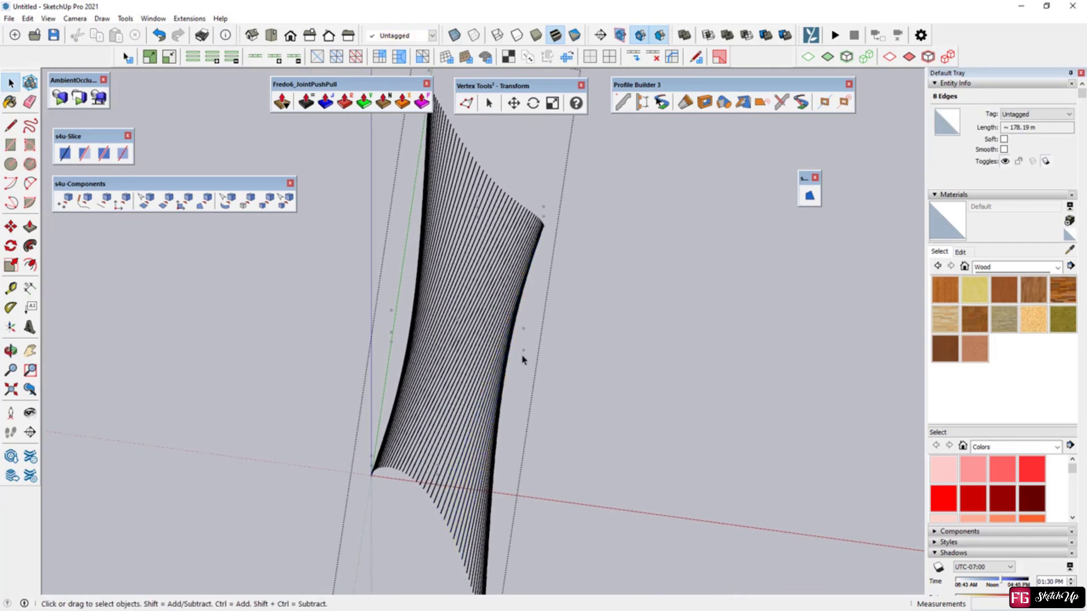
{"action": "mouse_move", "coordinate": [524, 348]}
{"action": "left_mouse_down"}
{"action": "mouse_move", "coordinate": [560, 388]}
{"action": "mouse_move", "coordinate": [520, 321]}
{"action": "left_mouse_up"}
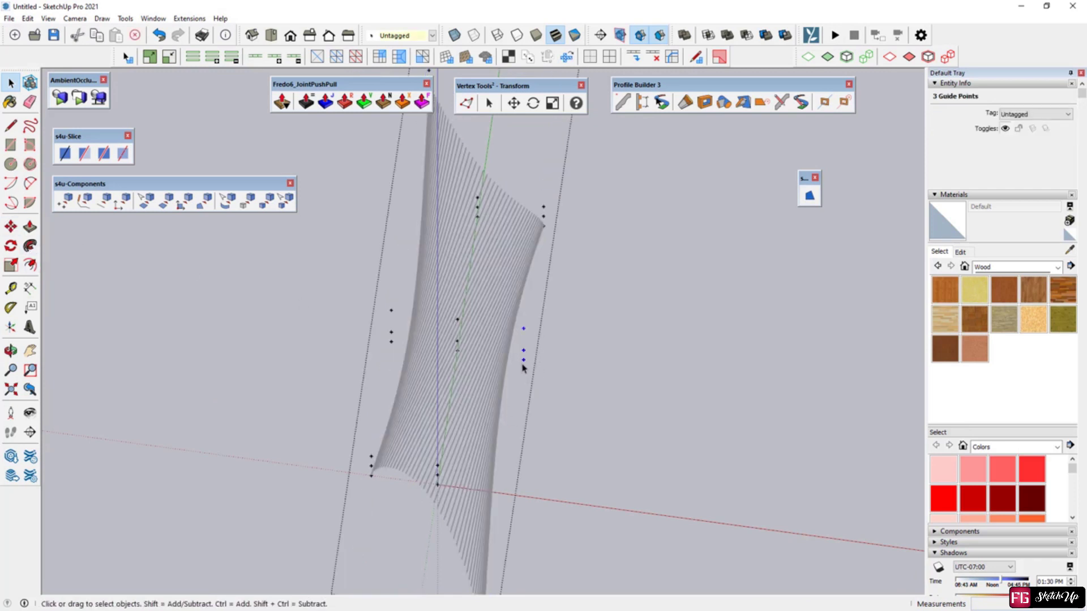
{"action": "left_click", "coordinate": [482, 351]}
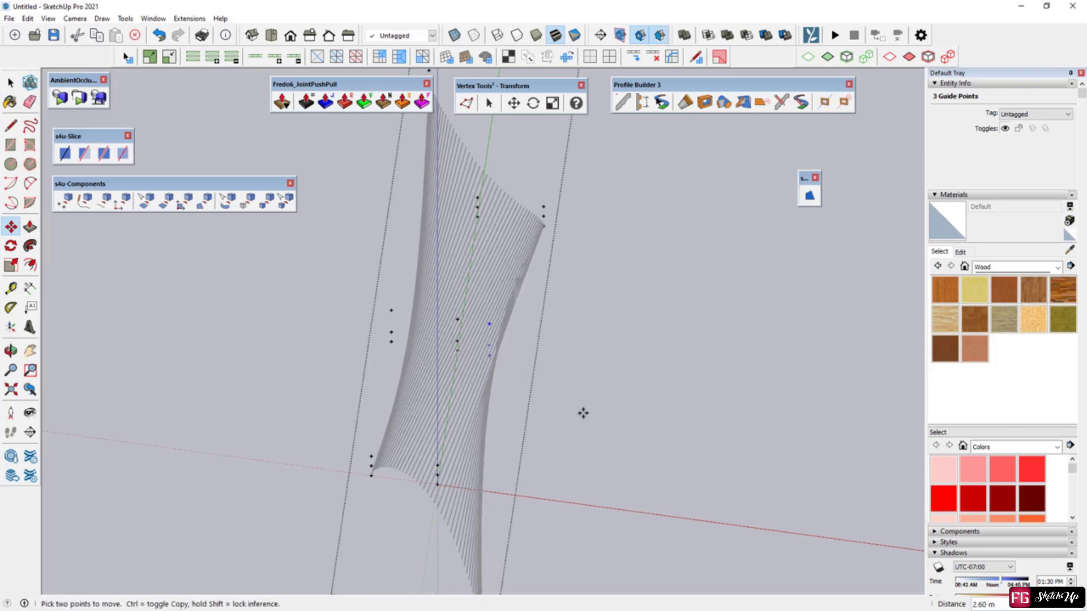
{"action": "mouse_move", "coordinate": [583, 413]}
{"action": "middle_mouse_down"}
{"action": "mouse_move", "coordinate": [332, 245]}
{"action": "mouse_move", "coordinate": [449, 342]}
{"action": "mouse_move", "coordinate": [483, 182]}
{"action": "mouse_move", "coordinate": [687, 313]}
{"action": "mouse_move", "coordinate": [730, 388]}
{"action": "mouse_move", "coordinate": [707, 374]}
{"action": "middle_mouse_up"}
{"action": "left_click", "coordinate": [11, 84]}
Shift the selected guide points left so the surface twists into a wave-like shell
{"action": "scroll", "coordinate": [309, 321], "scroll_direction": "up", "scroll_amount": 2}
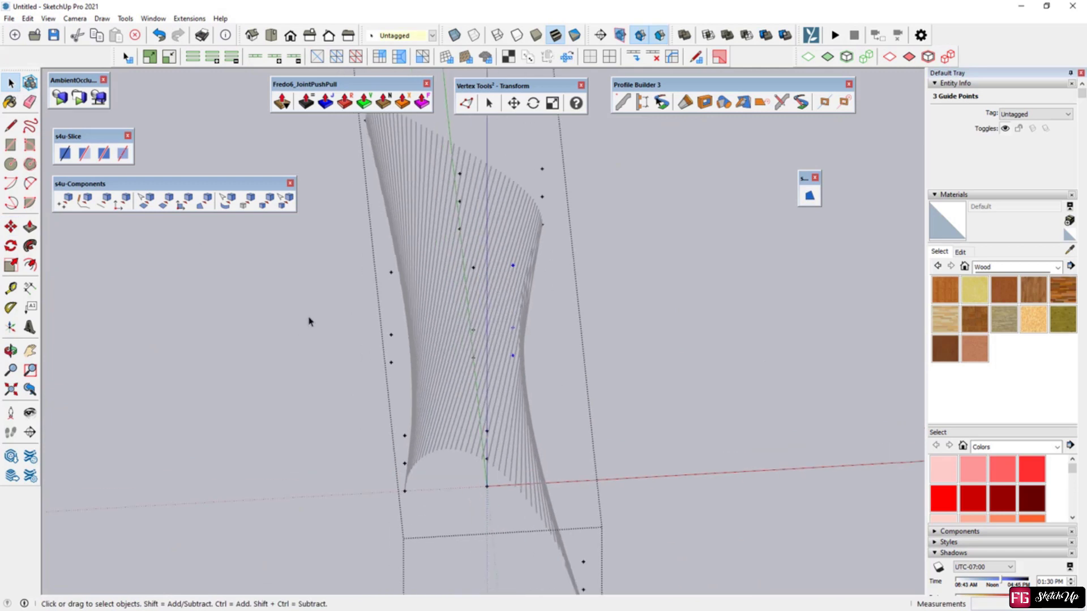
{"action": "middle_click_drag", "start_coordinate": [368, 290], "coordinate": [357, 407]}
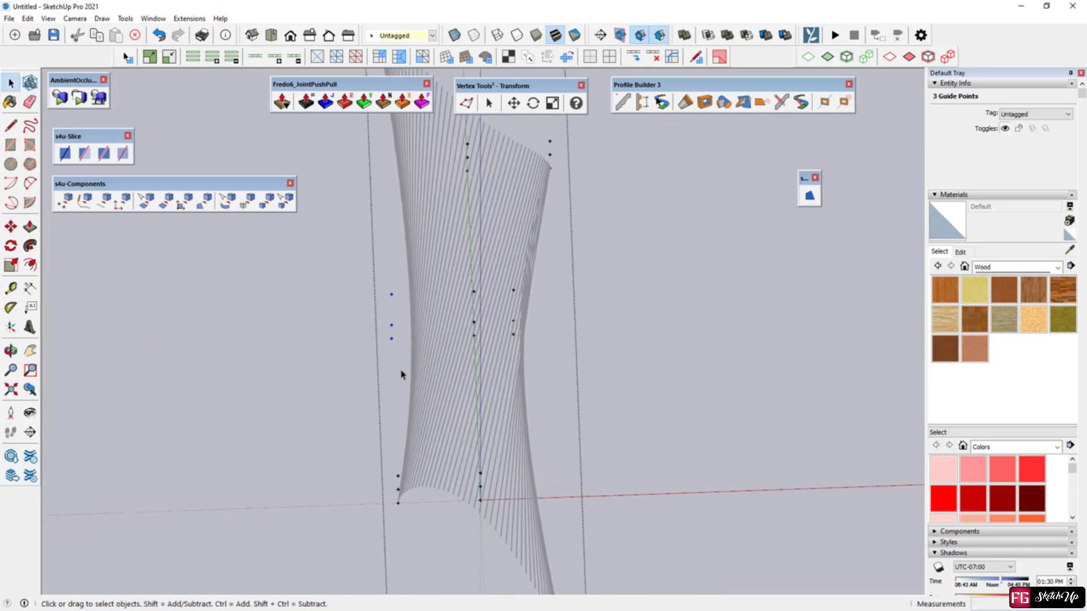
{"action": "left_click", "coordinate": [10, 226]}
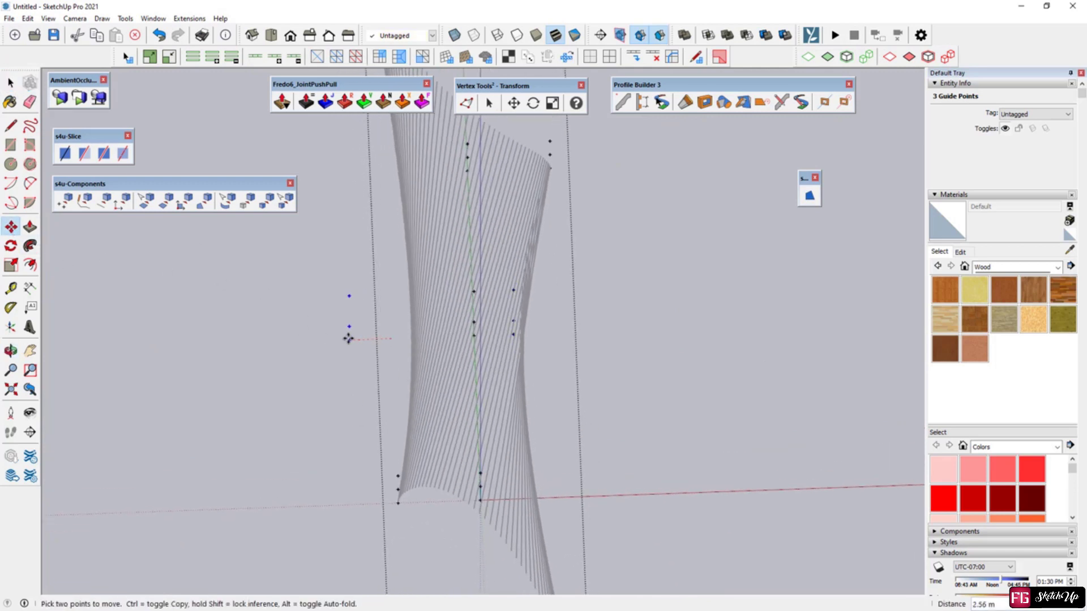
{"action": "left_click", "coordinate": [349, 338]}
{"action": "mouse_move", "coordinate": [513, 407]}
{"action": "middle_mouse_down"}
{"action": "mouse_move", "coordinate": [752, 235]}
{"action": "mouse_move", "coordinate": [424, 283]}
{"action": "mouse_move", "coordinate": [484, 375]}
{"action": "mouse_move", "coordinate": [395, 415]}
{"action": "mouse_move", "coordinate": [453, 558]}
{"action": "mouse_move", "coordinate": [59, 148]}
{"action": "middle_mouse_up"}
{"action": "scroll", "coordinate": [484, 374], "scroll_direction": "up", "scroll_amount": 5}
{"action": "left_click", "coordinate": [11, 82]}
{"action": "left_click", "coordinate": [327, 206]}
{"action": "middle_click_drag", "start_coordinate": [353, 233], "coordinate": [496, 321]}
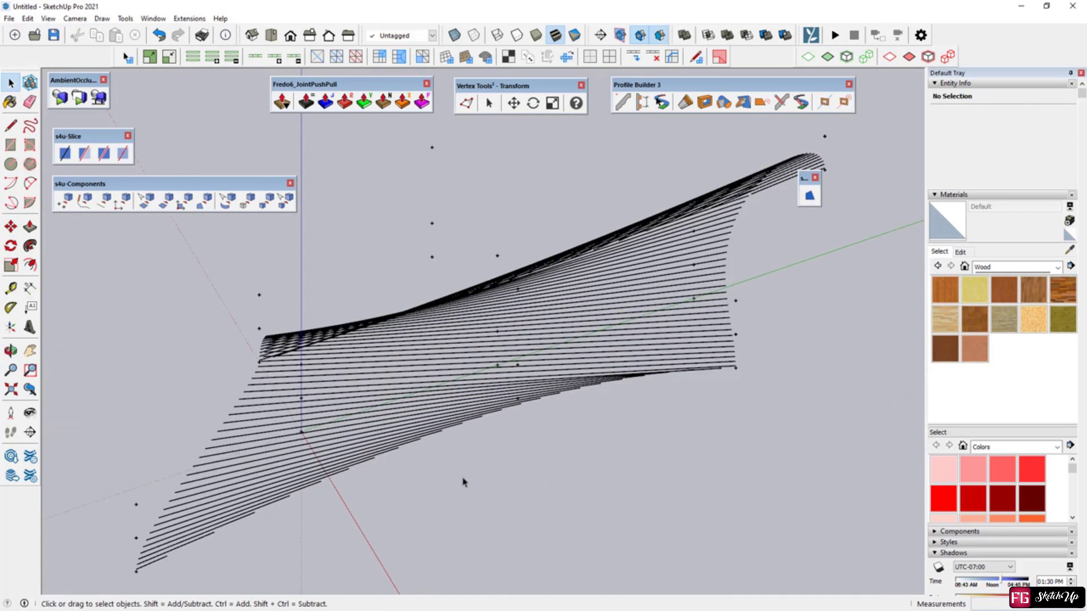
{"action": "scroll", "coordinate": [480, 392], "scroll_direction": "down", "scroll_amount": 2}
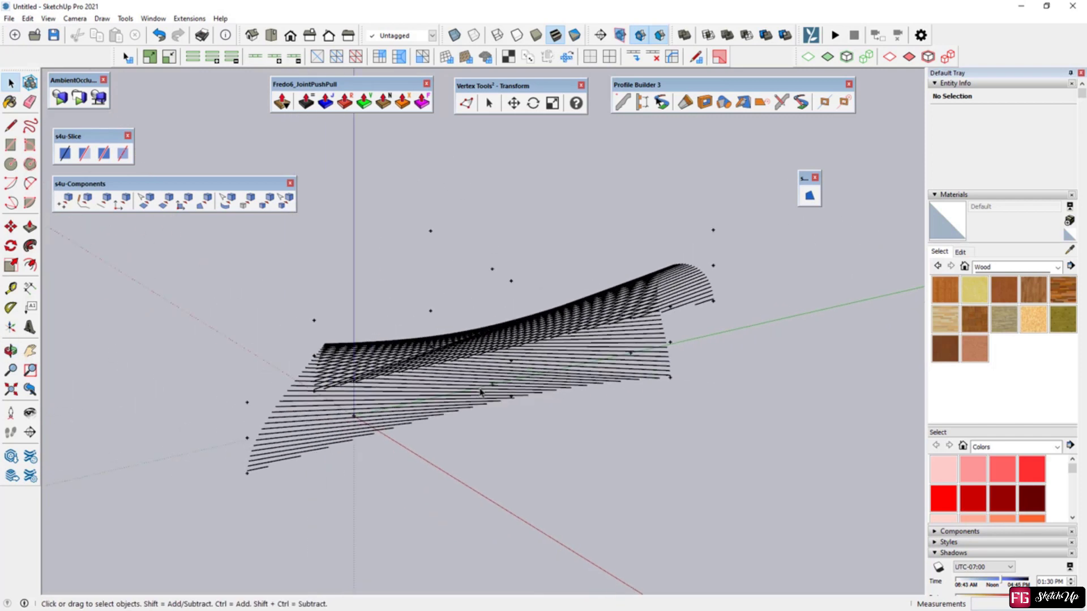
{"action": "double_click", "coordinate": [401, 406]}
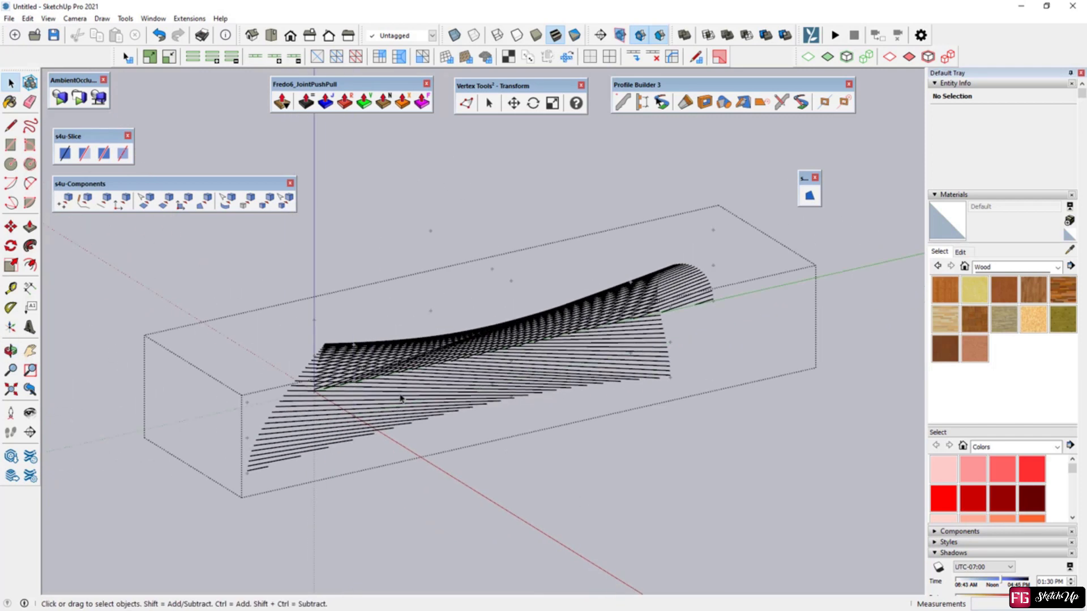
Explode the surface group and window-select all its edges
{"action": "key", "text": "Escape"}
{"action": "right_click", "coordinate": [388, 408]}
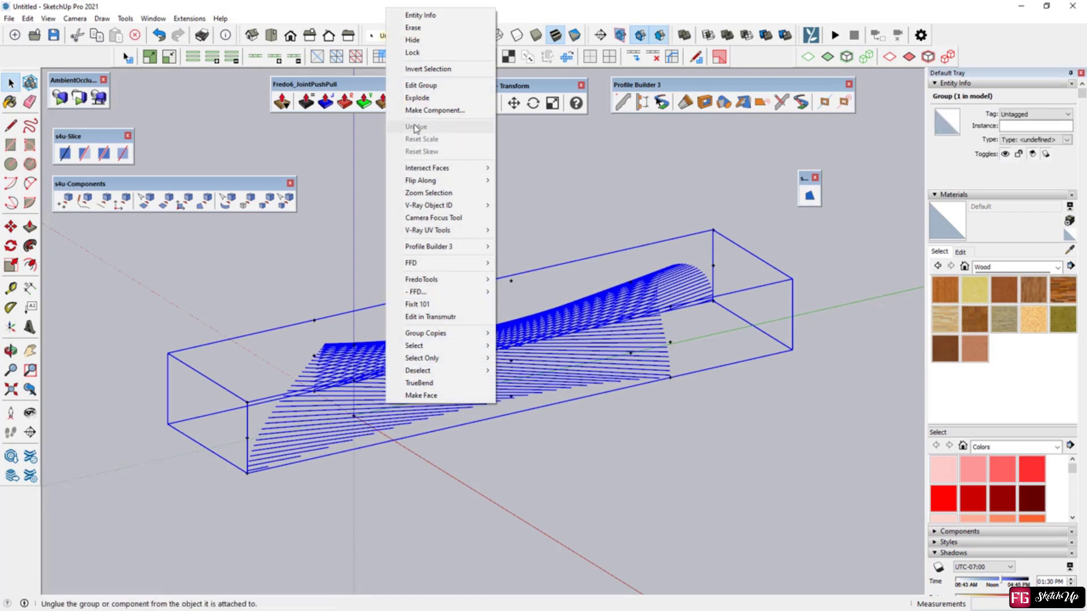
{"action": "left_click", "coordinate": [420, 98]}
{"action": "left_click", "coordinate": [734, 463]}
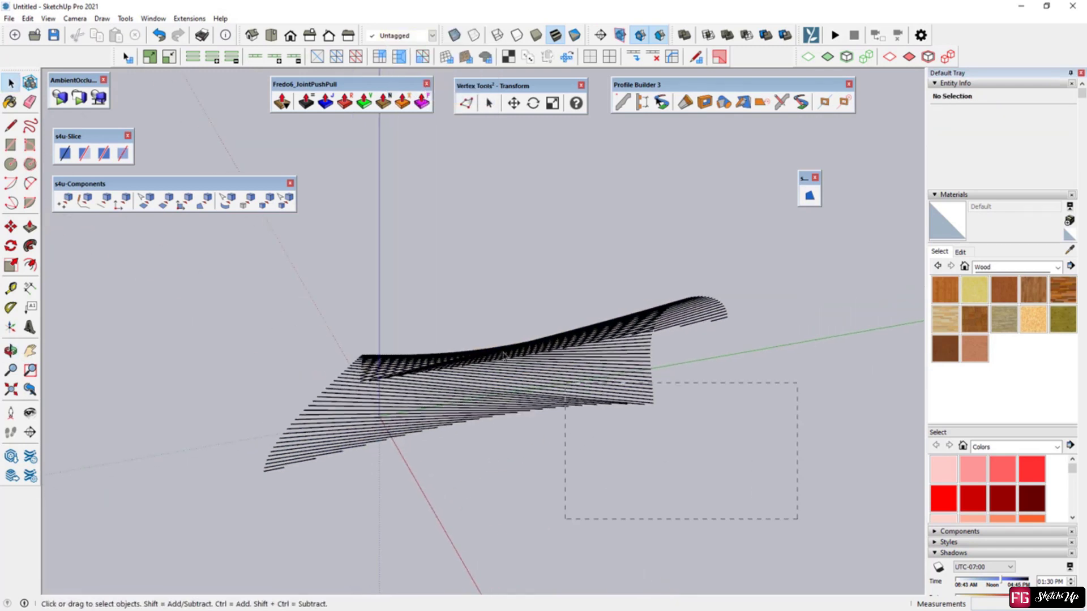
{"action": "left_click_drag", "start_coordinate": [797, 519], "coordinate": [181, 267]}
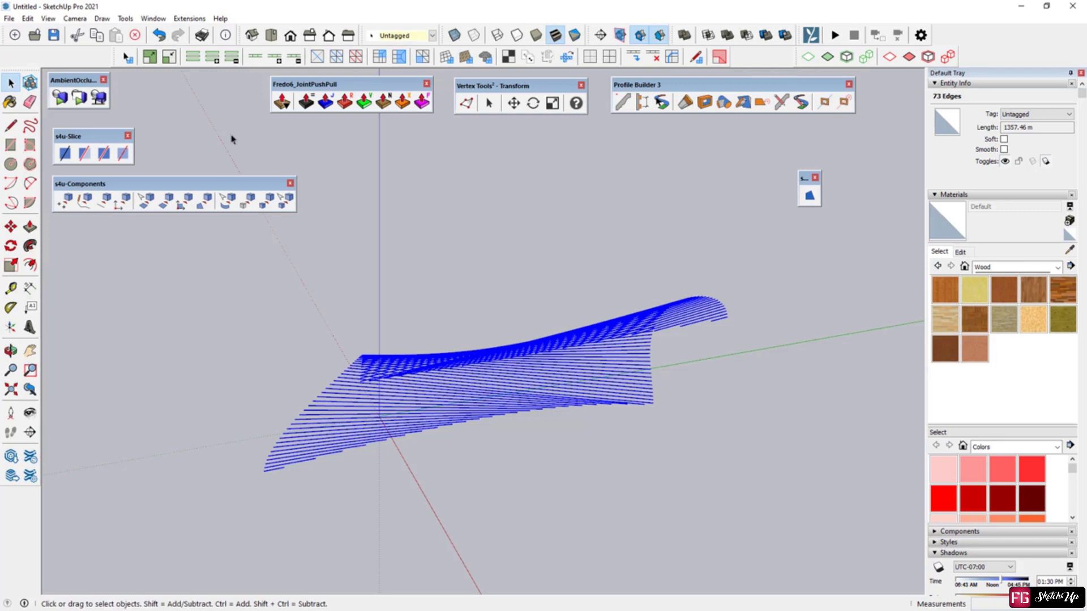
Build 0.50 m wide, 0.10 m high Profile Builder boards along the selected edges
{"action": "left_click", "coordinate": [619, 105]}
{"action": "type", "text": "0.5"}
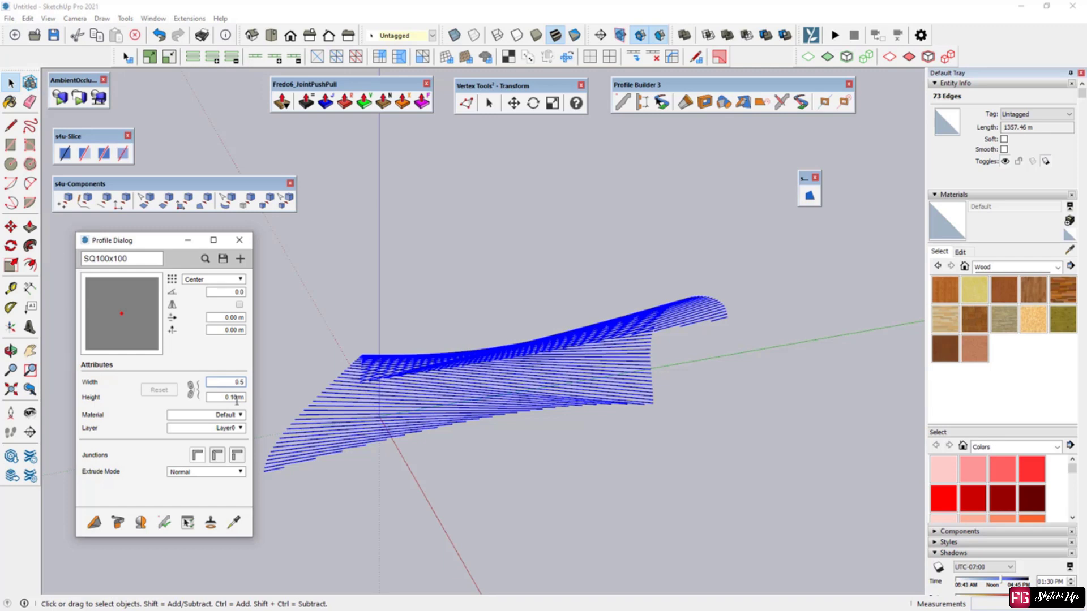
{"action": "key", "text": "Tab"}
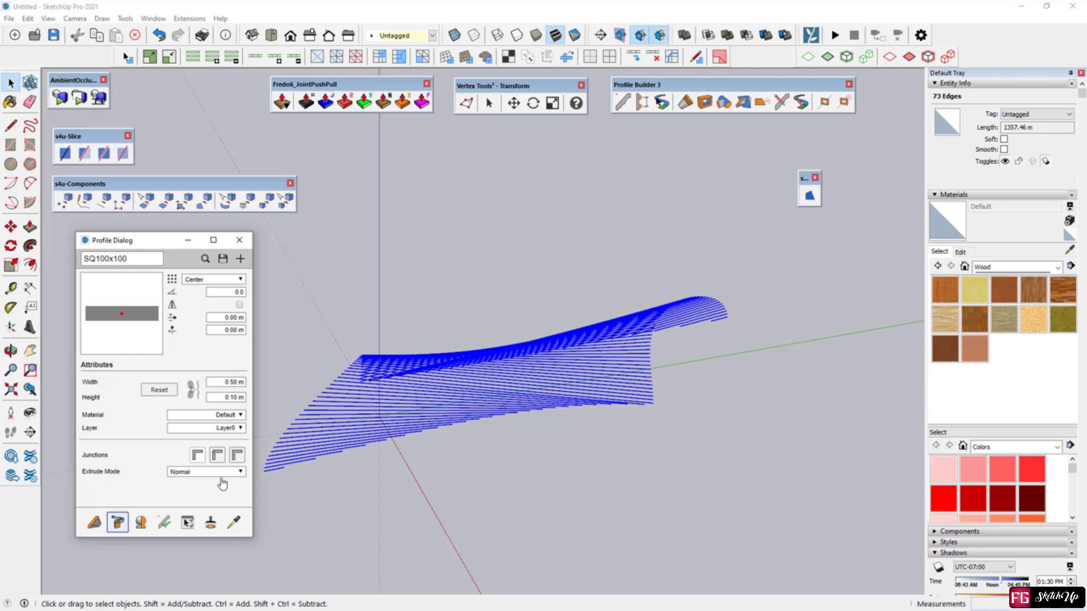
{"action": "key", "text": "Return"}
{"action": "scroll", "coordinate": [424, 342], "scroll_direction": "up", "scroll_amount": 5}
{"action": "middle_click_drag", "start_coordinate": [424, 342], "coordinate": [297, 363]}
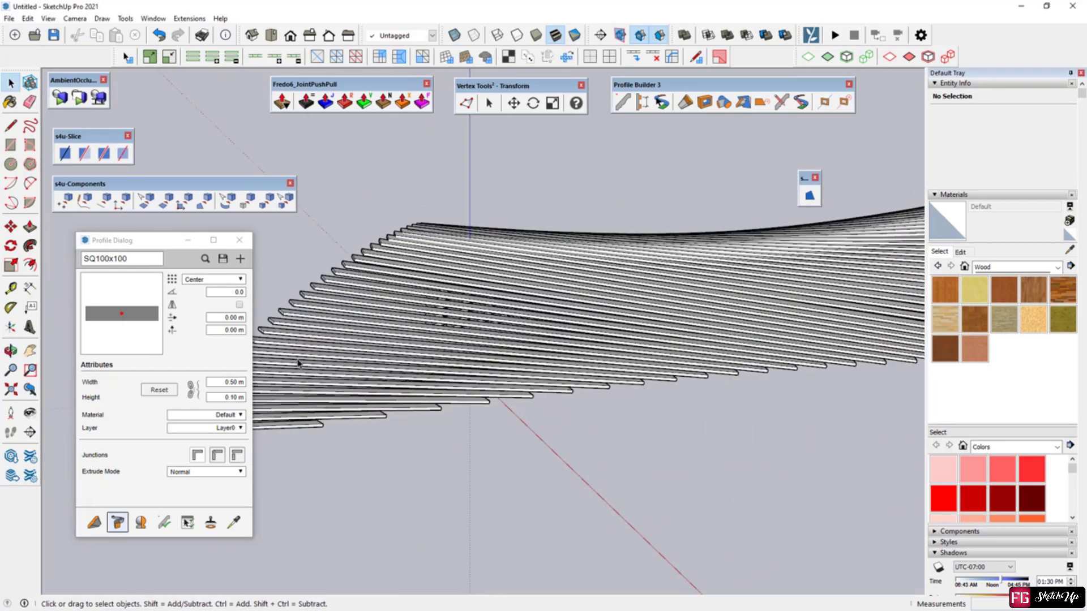
{"action": "scroll", "coordinate": [297, 362], "scroll_direction": "down", "scroll_amount": 3}
{"action": "middle_click_drag", "start_coordinate": [317, 307], "coordinate": [379, 321]}
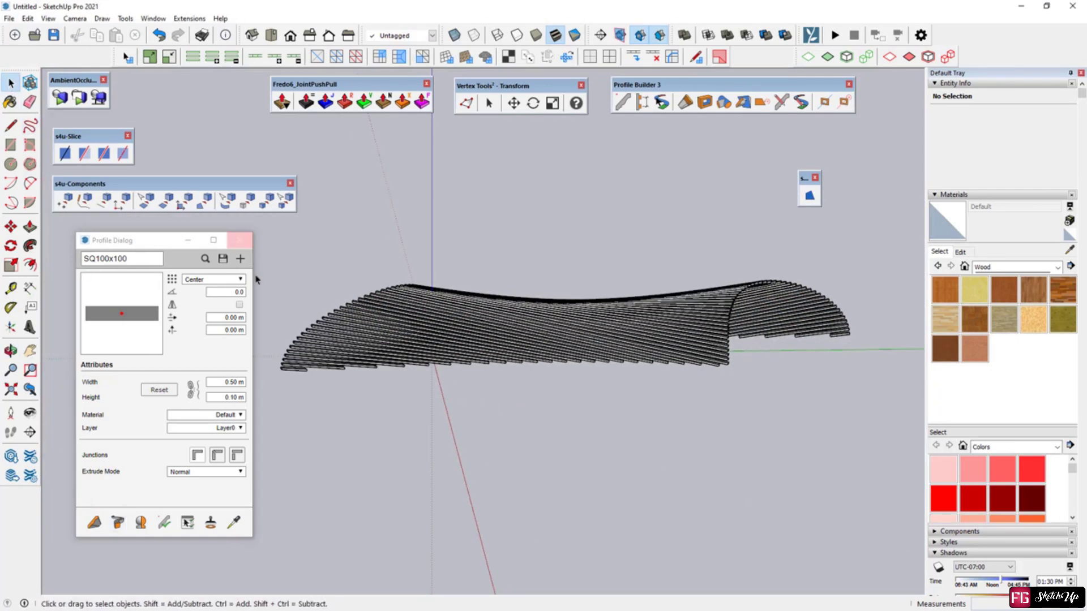
{"action": "middle_click_drag", "start_coordinate": [296, 429], "coordinate": [259, 397]}
{"action": "middle_click_drag", "start_coordinate": [174, 383], "coordinate": [632, 325]}
{"action": "left_click", "coordinate": [11, 164]}
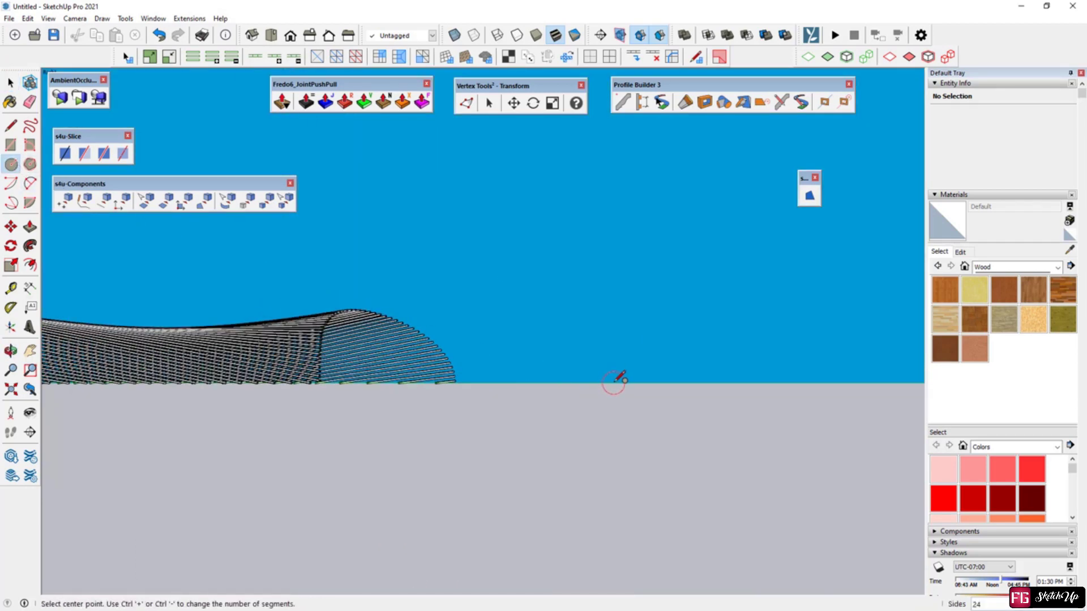
Finish the circle beside the shell and push/pull it into a solid cylinder about 22 m long
{"action": "left_click", "coordinate": [664, 368]}
{"action": "middle_click_drag", "start_coordinate": [511, 405], "coordinate": [187, 232]}
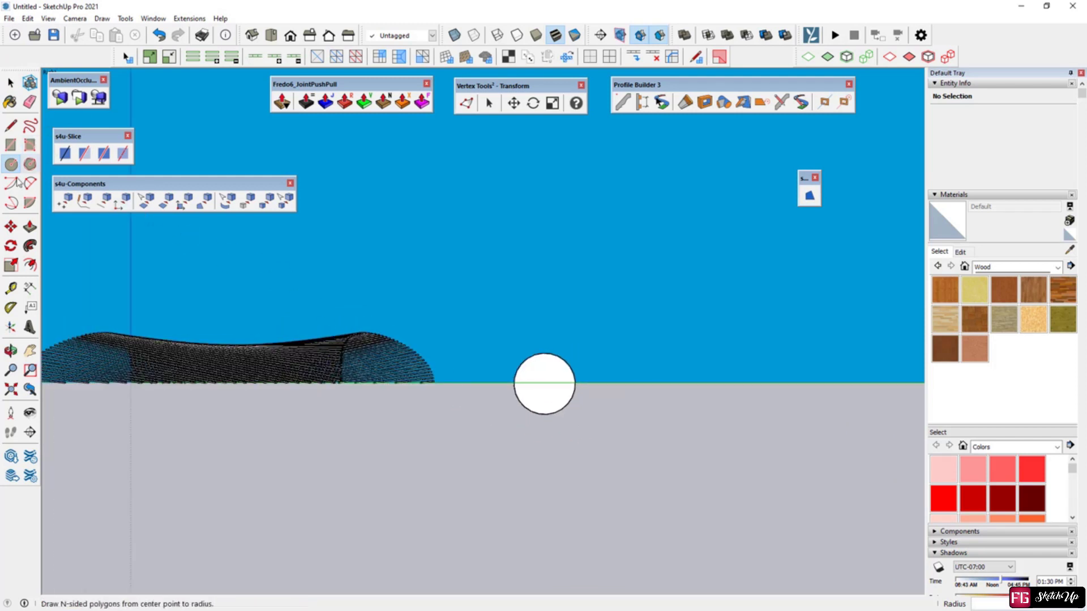
{"action": "left_click", "coordinate": [30, 227]}
{"action": "middle_click_drag", "start_coordinate": [510, 436], "coordinate": [555, 376]}
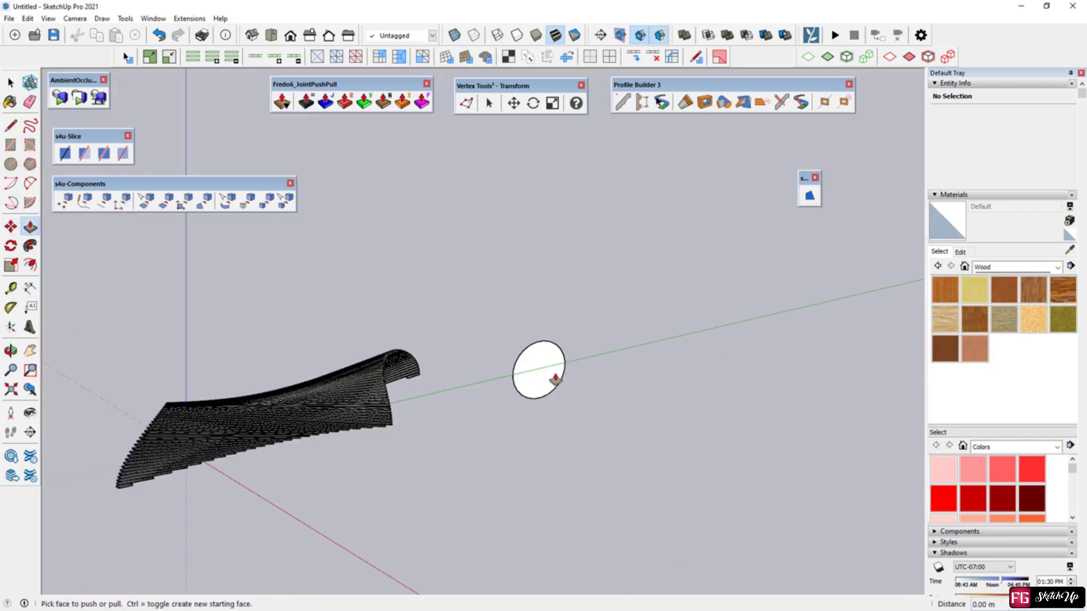
{"action": "left_click_drag", "start_coordinate": [550, 377], "coordinate": [626, 420]}
{"action": "middle_click_drag", "start_coordinate": [626, 420], "coordinate": [829, 534]}
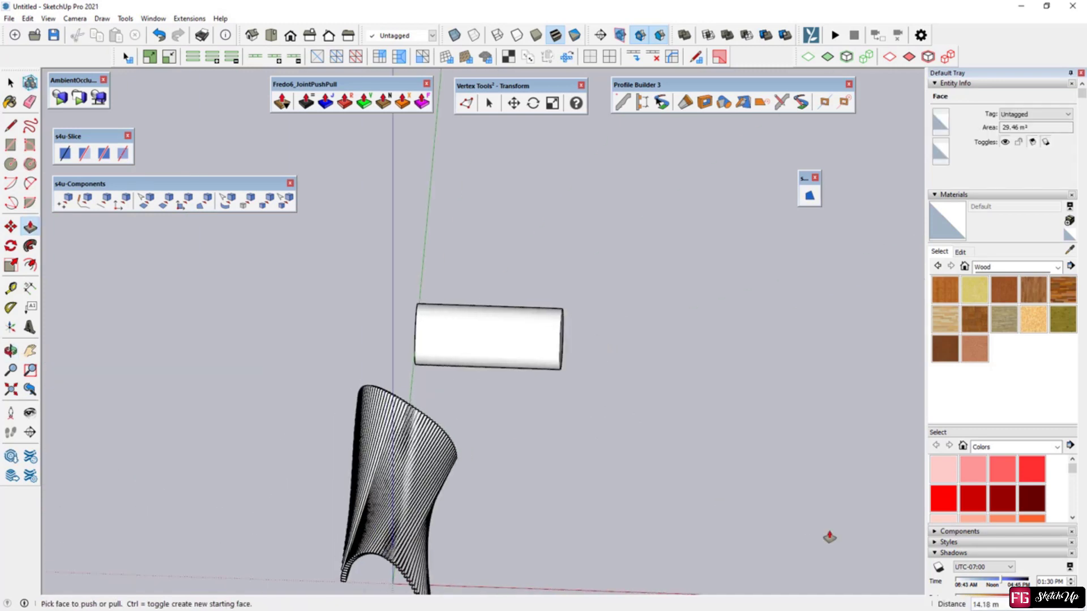
{"action": "middle_click_drag", "start_coordinate": [446, 359], "coordinate": [367, 383]}
{"action": "left_click_drag", "start_coordinate": [367, 383], "coordinate": [160, 436]}
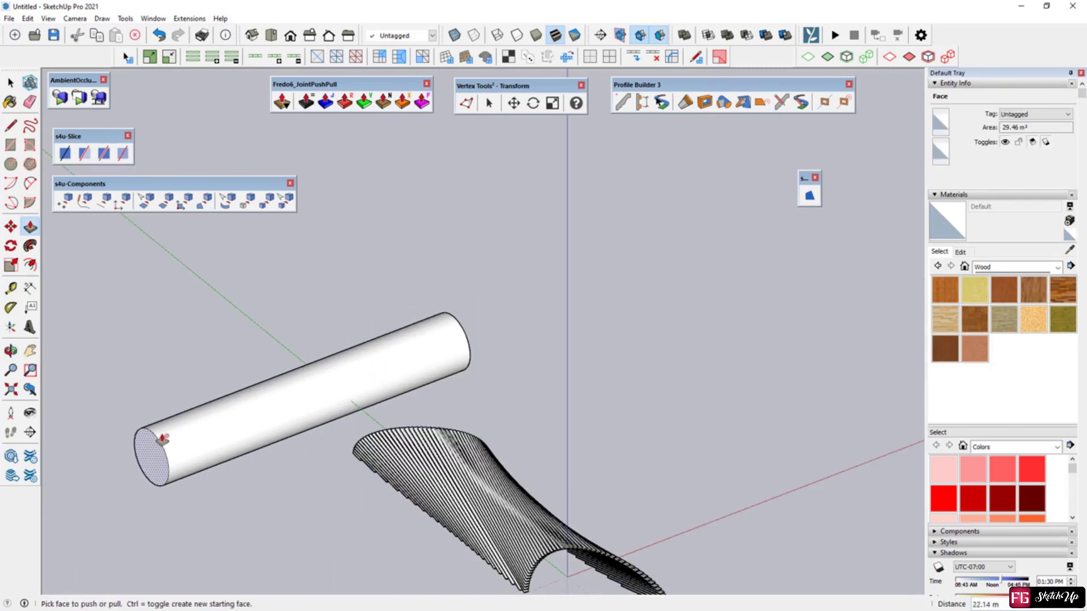
{"action": "middle_click_drag", "start_coordinate": [160, 436], "coordinate": [68, 376]}
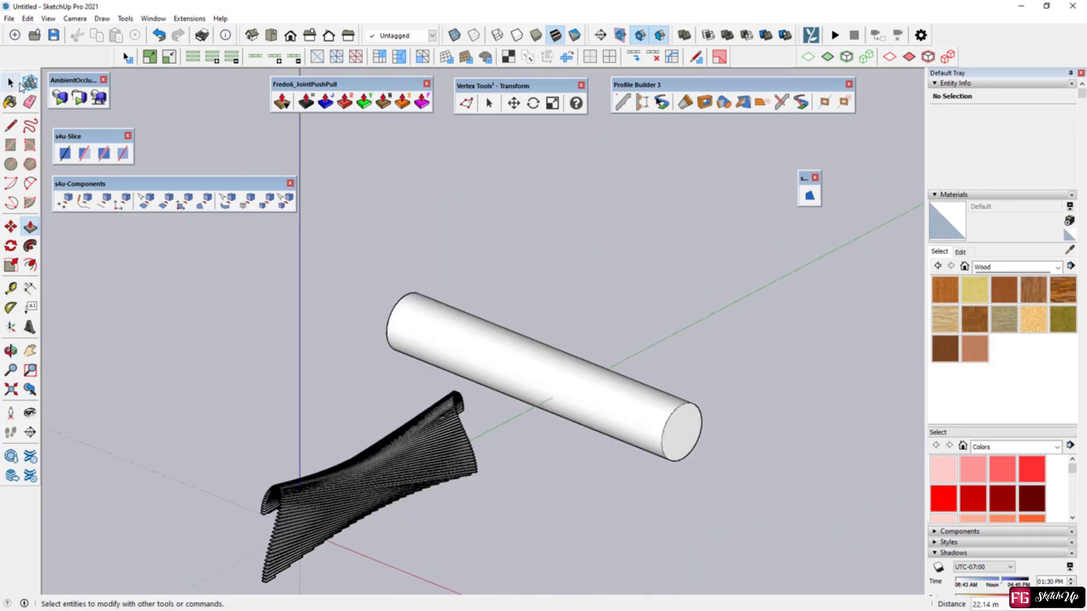
{"action": "left_click", "coordinate": [19, 84]}
{"action": "middle_click_drag", "start_coordinate": [201, 376], "coordinate": [390, 400]}
Select the whole cylinder and scale it three times wider into an oval tube
{"action": "triple_click", "coordinate": [638, 447]}
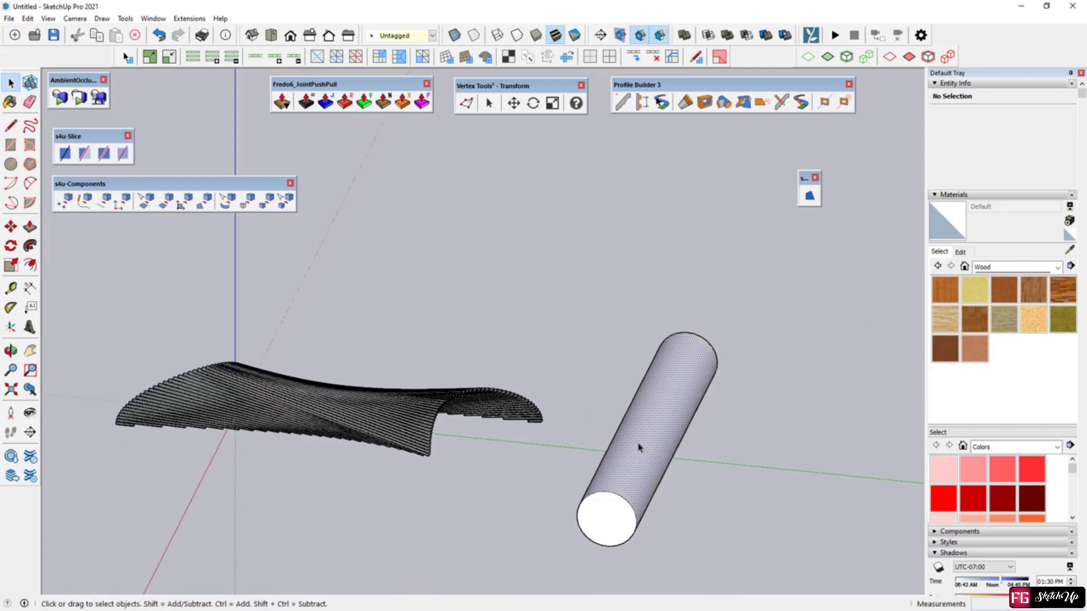
{"action": "key", "text": "m"}
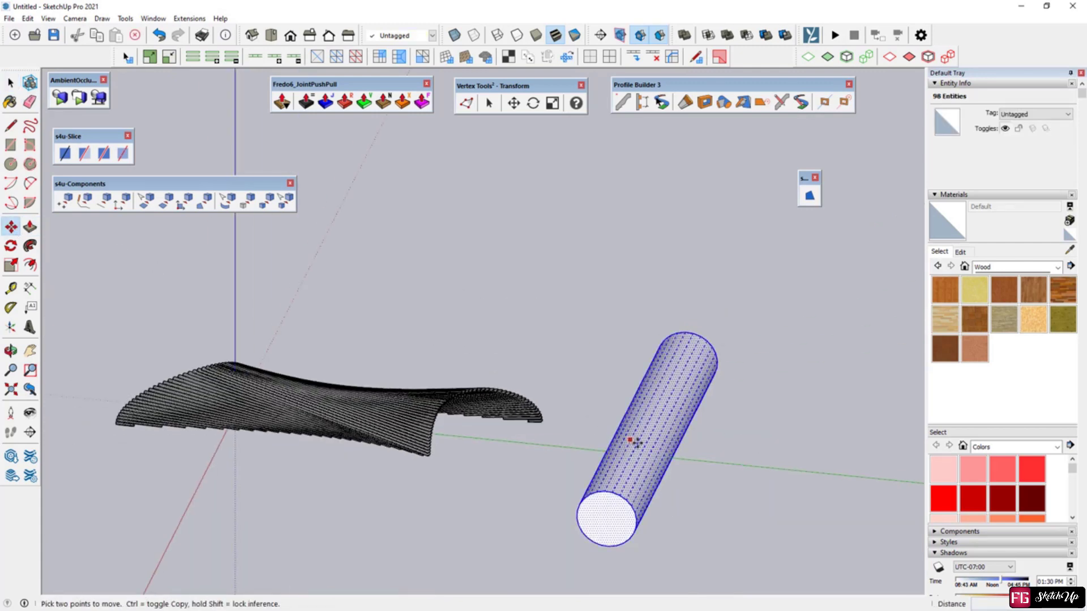
{"action": "left_click", "coordinate": [633, 441]}
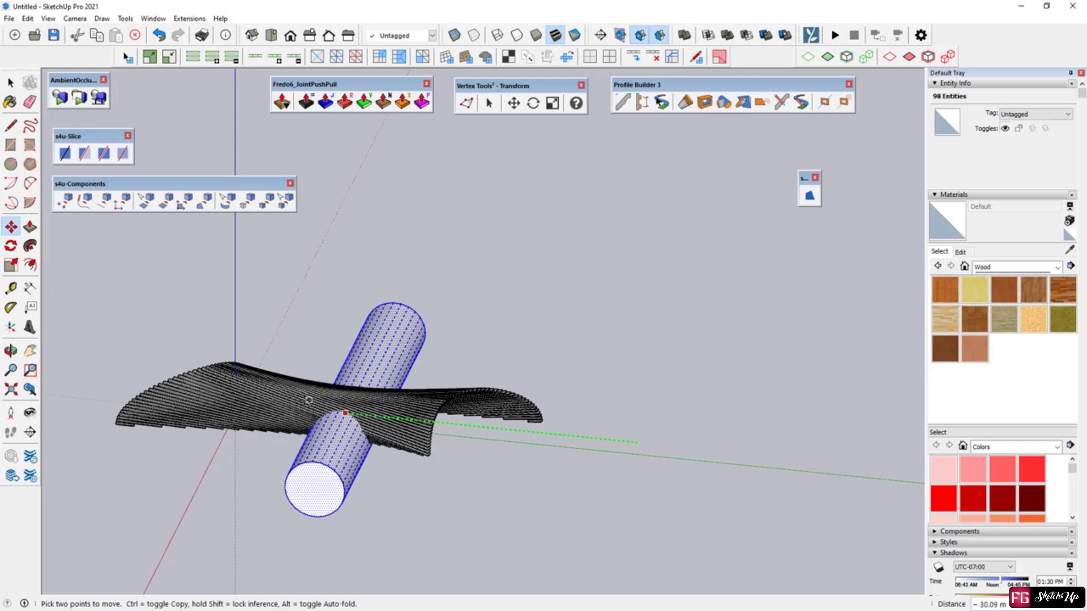
{"action": "left_click", "coordinate": [11, 264]}
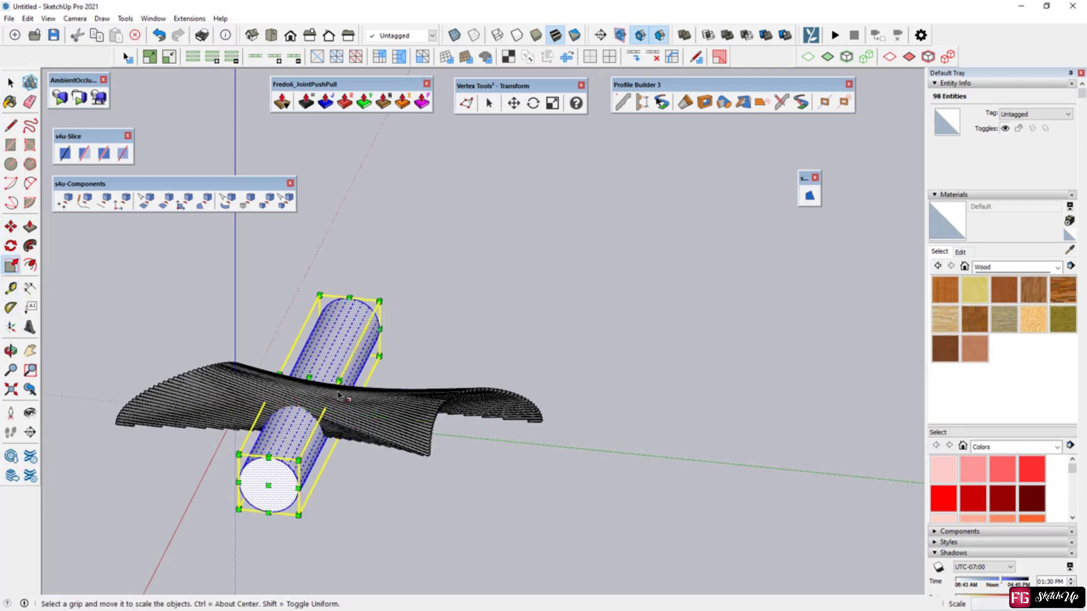
{"action": "left_click_drag", "start_coordinate": [339, 407], "coordinate": [399, 414]}
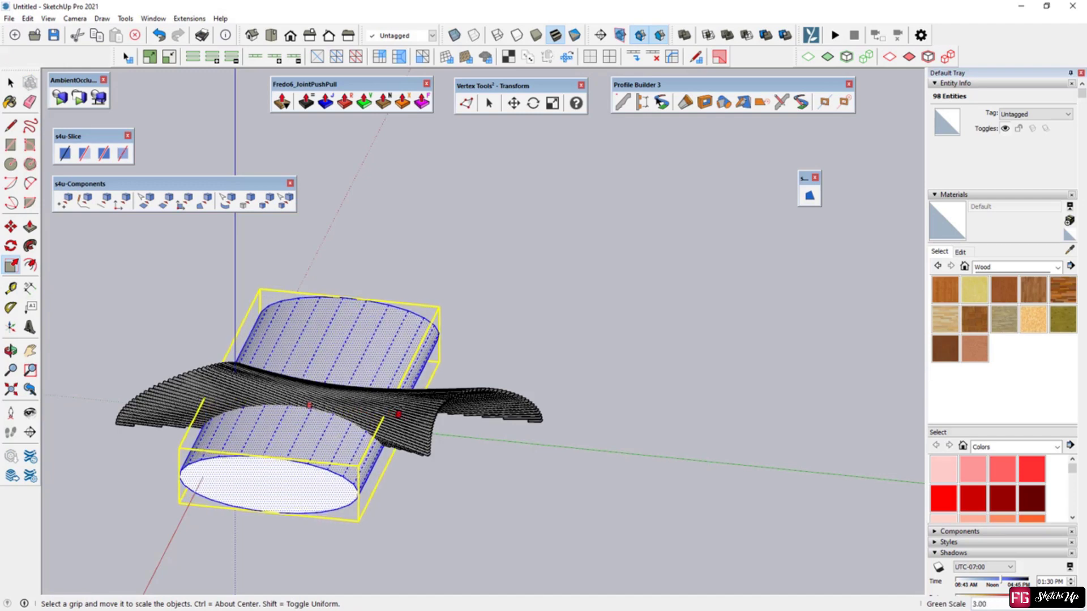
{"action": "mouse_move", "coordinate": [187, 434]}
{"action": "middle_mouse_down"}
{"action": "mouse_move", "coordinate": [793, 406]}
{"action": "mouse_move", "coordinate": [570, 454]}
{"action": "mouse_move", "coordinate": [594, 447]}
{"action": "middle_mouse_up"}
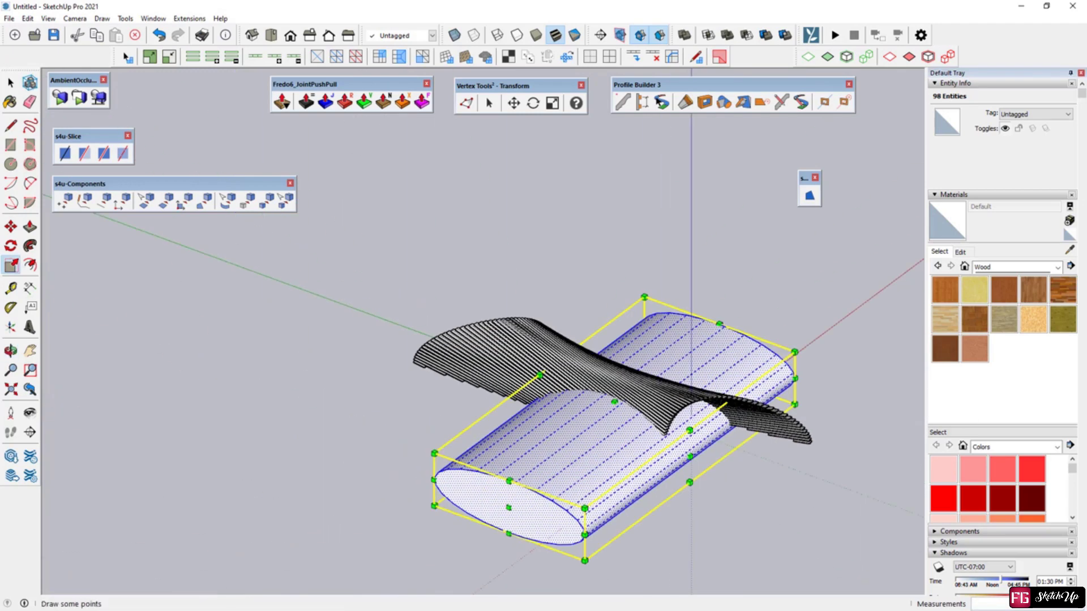
Move the oval cylinder beneath the ribbed shell so it crosses its middle
{"action": "left_click", "coordinate": [11, 227]}
{"action": "left_click", "coordinate": [541, 492]}
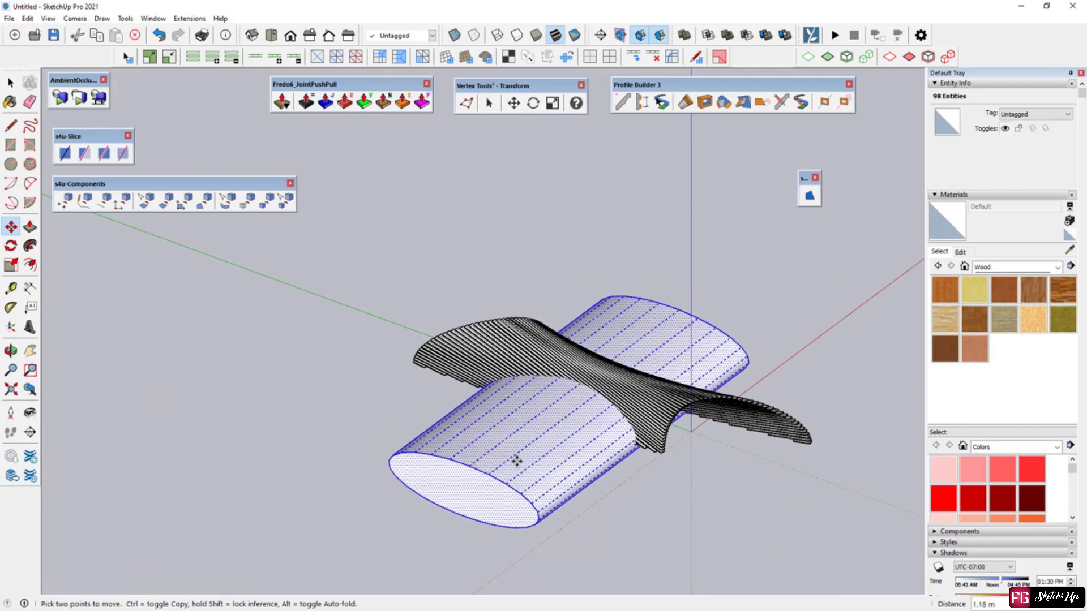
{"action": "mouse_move", "coordinate": [594, 458]}
{"action": "middle_mouse_down"}
{"action": "mouse_move", "coordinate": [432, 427]}
{"action": "mouse_move", "coordinate": [487, 495]}
{"action": "mouse_move", "coordinate": [391, 460]}
{"action": "mouse_move", "coordinate": [686, 460]}
{"action": "mouse_move", "coordinate": [803, 318]}
{"action": "mouse_move", "coordinate": [502, 499]}
{"action": "mouse_move", "coordinate": [179, 266]}
{"action": "middle_mouse_up"}
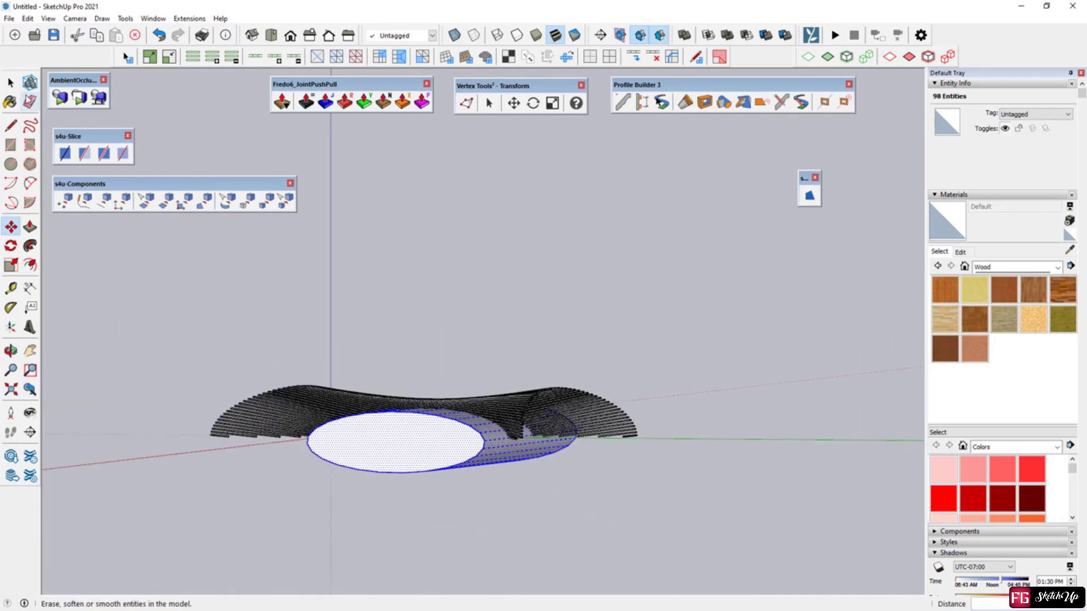
Select both the oval cylinder and the twisted surface and apply Intersect Faces With Model
{"action": "left_click", "coordinate": [10, 83]}
{"action": "left_click", "coordinate": [550, 278]}
{"action": "mouse_move", "coordinate": [419, 405]}
{"action": "middle_mouse_down"}
{"action": "mouse_move", "coordinate": [243, 381]}
{"action": "mouse_move", "coordinate": [297, 552]}
{"action": "middle_mouse_up"}
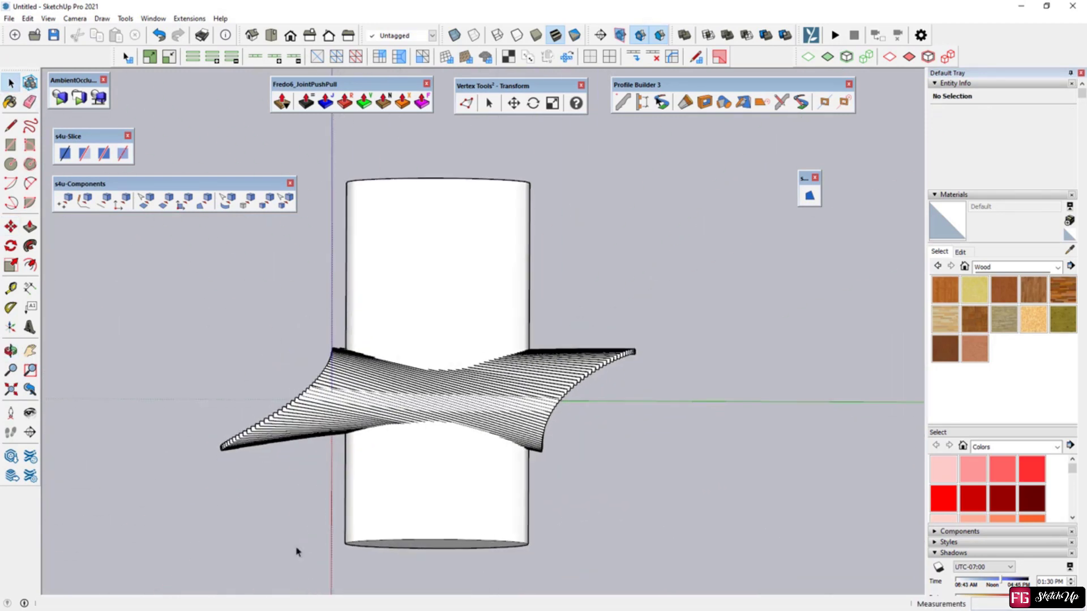
{"action": "left_click_drag", "start_coordinate": [156, 301], "coordinate": [700, 468]}
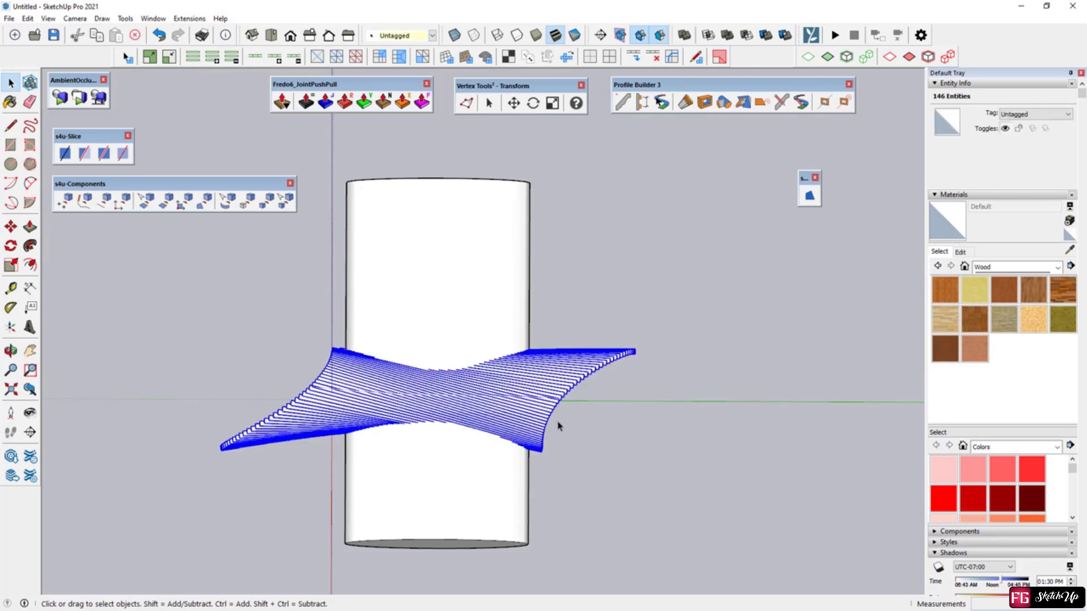
{"action": "right_click", "coordinate": [530, 385]}
{"action": "left_click", "coordinate": [660, 451]}
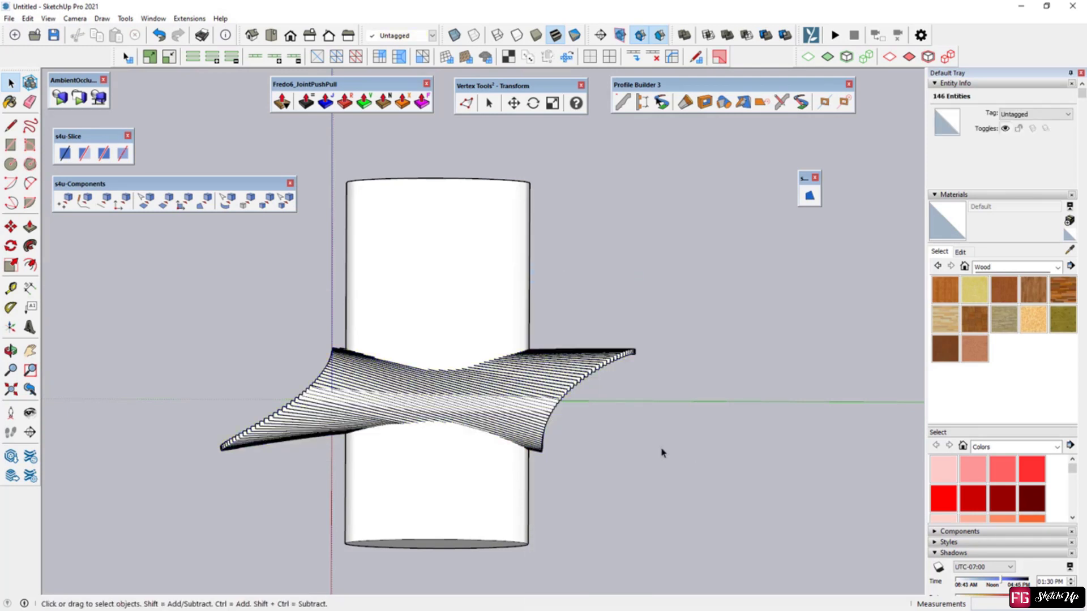
{"action": "mouse_move", "coordinate": [660, 451]}
{"action": "middle_mouse_down"}
{"action": "mouse_move", "coordinate": [565, 354]}
{"action": "mouse_move", "coordinate": [710, 518]}
{"action": "middle_mouse_up"}
{"action": "left_click_drag", "start_coordinate": [296, 259], "coordinate": [305, 263]}
{"action": "right_click", "coordinate": [482, 374]}
{"action": "mouse_move", "coordinate": [522, 287]}
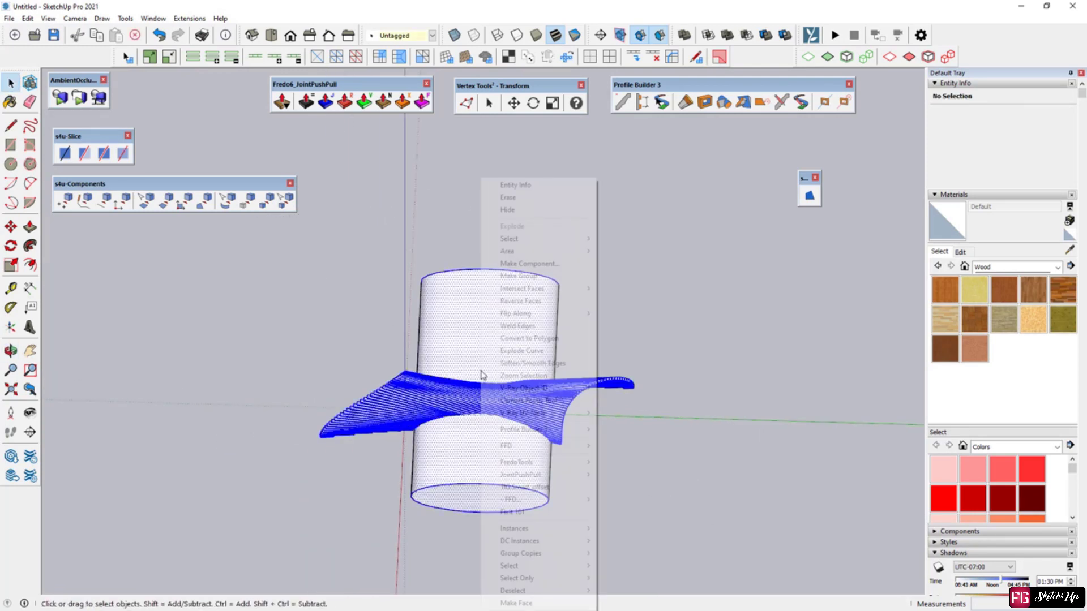
{"action": "left_click", "coordinate": [639, 288]}
Select a cylinder surface after the intersection and delete it
{"action": "left_click", "coordinate": [678, 437]}
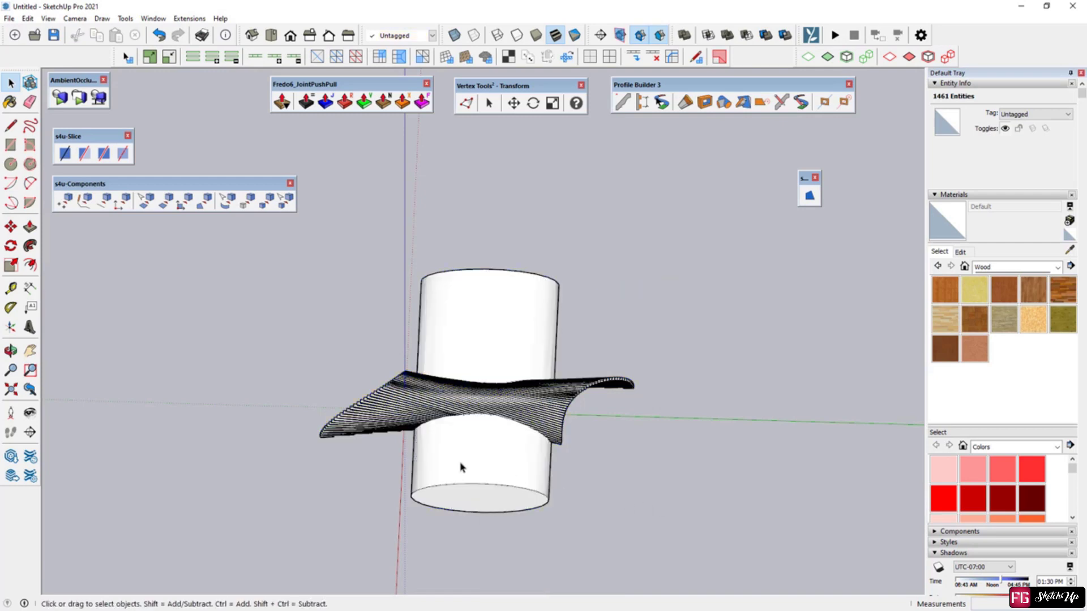
{"action": "scroll", "coordinate": [462, 466], "scroll_direction": "up", "scroll_amount": 5}
{"action": "mouse_move", "coordinate": [442, 431]}
{"action": "middle_mouse_down"}
{"action": "mouse_move", "coordinate": [467, 249]}
{"action": "mouse_move", "coordinate": [461, 388]}
{"action": "middle_mouse_up"}
{"action": "scroll", "coordinate": [493, 406], "scroll_direction": "up", "scroll_amount": 2}
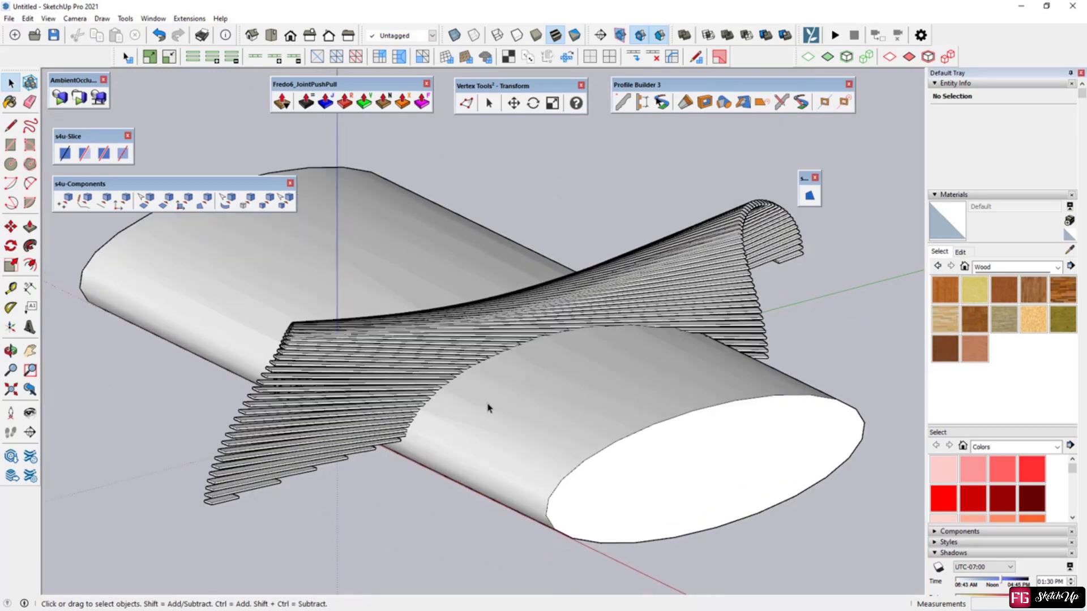
{"action": "scroll", "coordinate": [658, 427], "scroll_direction": "up", "scroll_amount": 2}
{"action": "left_click", "coordinate": [656, 428]}
{"action": "key", "text": "Delete"}
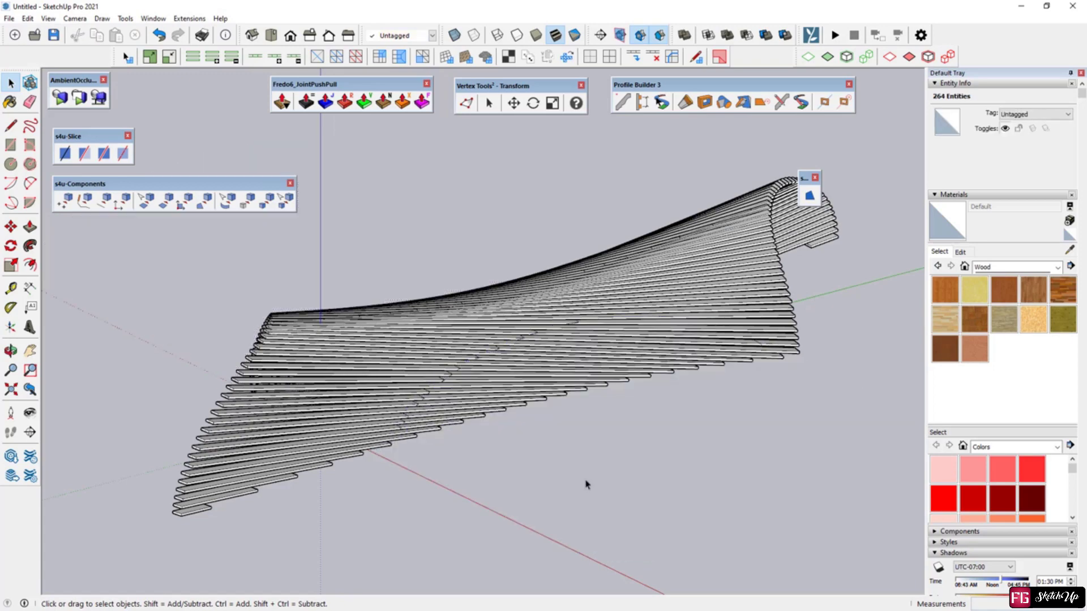
Check the slats near the cut, then undo the accidental deletion to restore the cylinder
{"action": "scroll", "coordinate": [585, 482], "scroll_direction": "up", "scroll_amount": 4}
{"action": "left_click_drag", "start_coordinate": [515, 422], "coordinate": [484, 378]}
{"action": "left_click", "coordinate": [594, 512]}
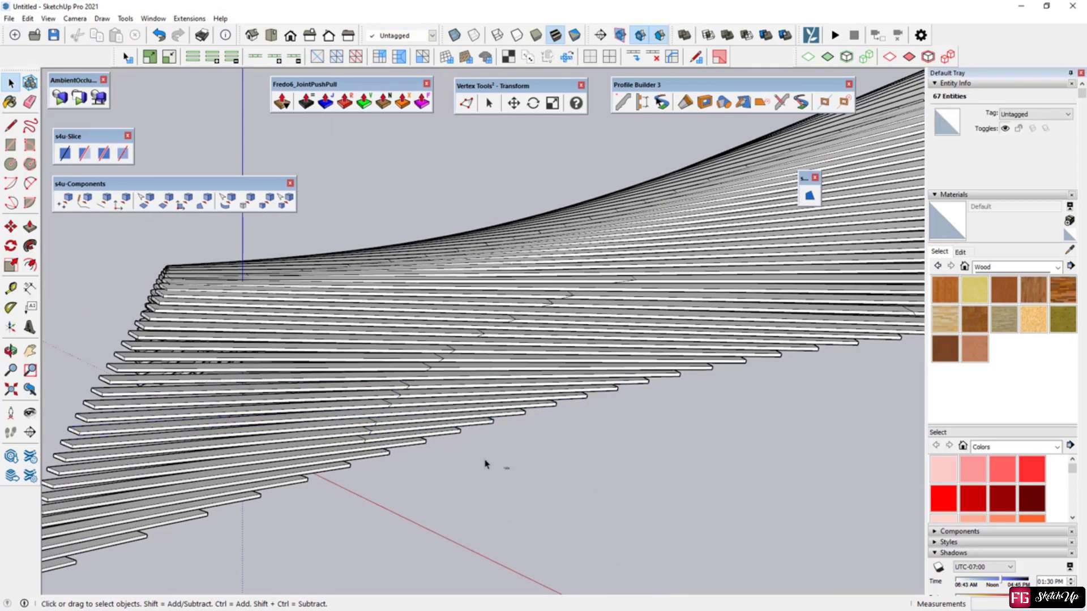
{"action": "left_click_drag", "start_coordinate": [485, 461], "coordinate": [422, 435]}
{"action": "mouse_move", "coordinate": [435, 457]}
{"action": "middle_mouse_down"}
{"action": "mouse_move", "coordinate": [437, 413]}
{"action": "mouse_move", "coordinate": [330, 478]}
{"action": "mouse_move", "coordinate": [379, 403]}
{"action": "middle_mouse_up"}
{"action": "left_click", "coordinate": [436, 413]}
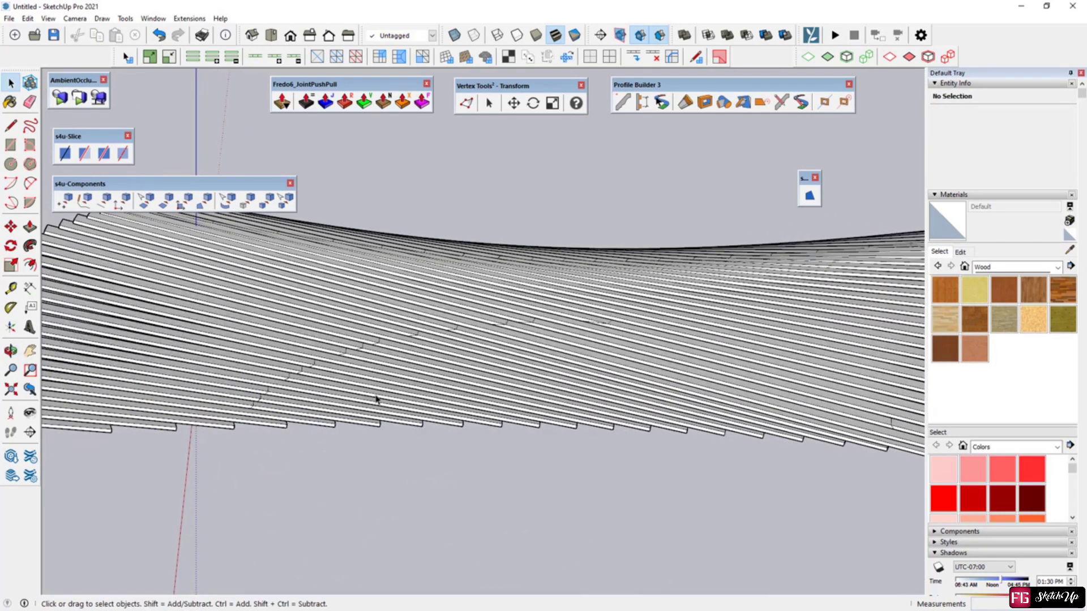
{"action": "scroll", "coordinate": [429, 421], "scroll_direction": "down", "scroll_amount": 5}
{"action": "scroll", "coordinate": [426, 407], "scroll_direction": "down", "scroll_amount": 2}
{"action": "key", "text": "ctrl+z"}
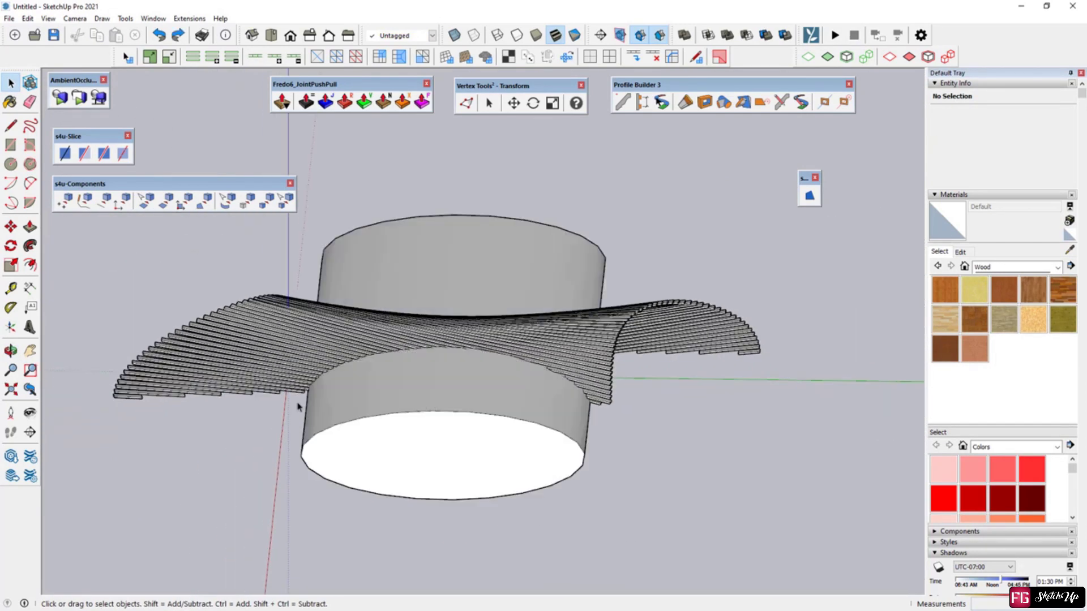
Delete the cylinder's side walls, bottom circle face and top circle face
{"action": "mouse_move", "coordinate": [521, 431]}
{"action": "middle_mouse_down"}
{"action": "mouse_move", "coordinate": [446, 352]}
{"action": "mouse_move", "coordinate": [456, 464]}
{"action": "middle_mouse_up"}
{"action": "left_click", "coordinate": [557, 461]}
{"action": "mouse_move", "coordinate": [557, 461]}
{"action": "middle_mouse_down"}
{"action": "mouse_move", "coordinate": [461, 461]}
{"action": "mouse_move", "coordinate": [510, 470]}
{"action": "mouse_move", "coordinate": [539, 340]}
{"action": "mouse_move", "coordinate": [602, 456]}
{"action": "mouse_move", "coordinate": [569, 465]}
{"action": "middle_mouse_up"}
{"action": "key", "text": "Delete"}
{"action": "left_click", "coordinate": [566, 481]}
{"action": "key", "text": "Delete"}
{"action": "left_click", "coordinate": [538, 328]}
{"action": "key", "text": "Delete"}
{"action": "scroll", "coordinate": [500, 335], "scroll_direction": "up", "scroll_amount": 3}
Delete the rib pieces lying inside the cut opening
{"action": "scroll", "coordinate": [498, 351], "scroll_direction": "up", "scroll_amount": 2}
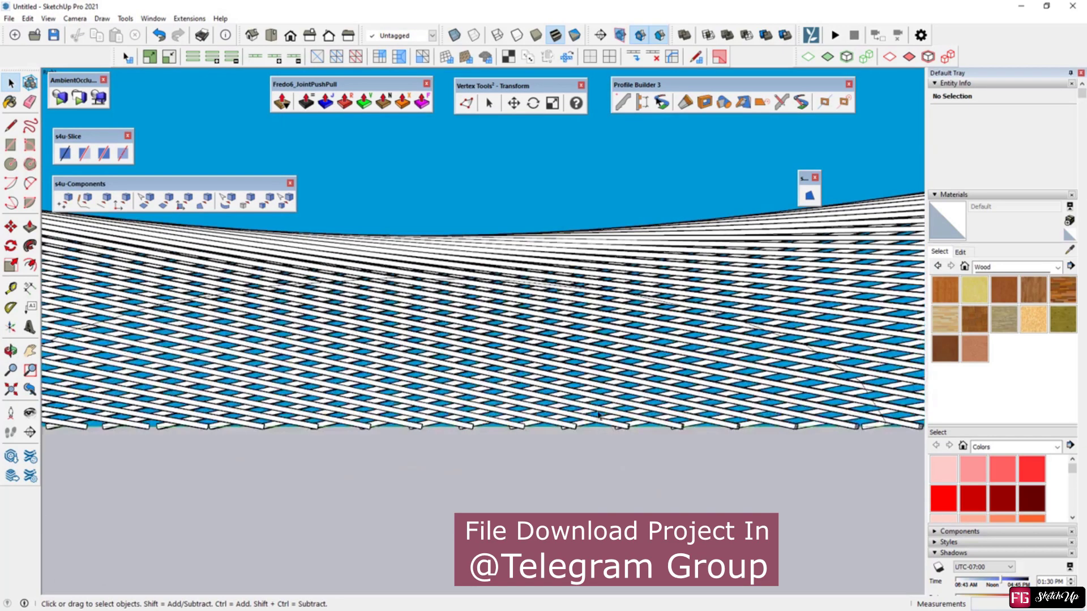
{"action": "scroll", "coordinate": [495, 373], "scroll_direction": "down", "scroll_amount": 2}
{"action": "scroll", "coordinate": [490, 399], "scroll_direction": "down", "scroll_amount": 2}
{"action": "scroll", "coordinate": [489, 398], "scroll_direction": "up", "scroll_amount": 1}
{"action": "scroll", "coordinate": [348, 388], "scroll_direction": "up", "scroll_amount": 1}
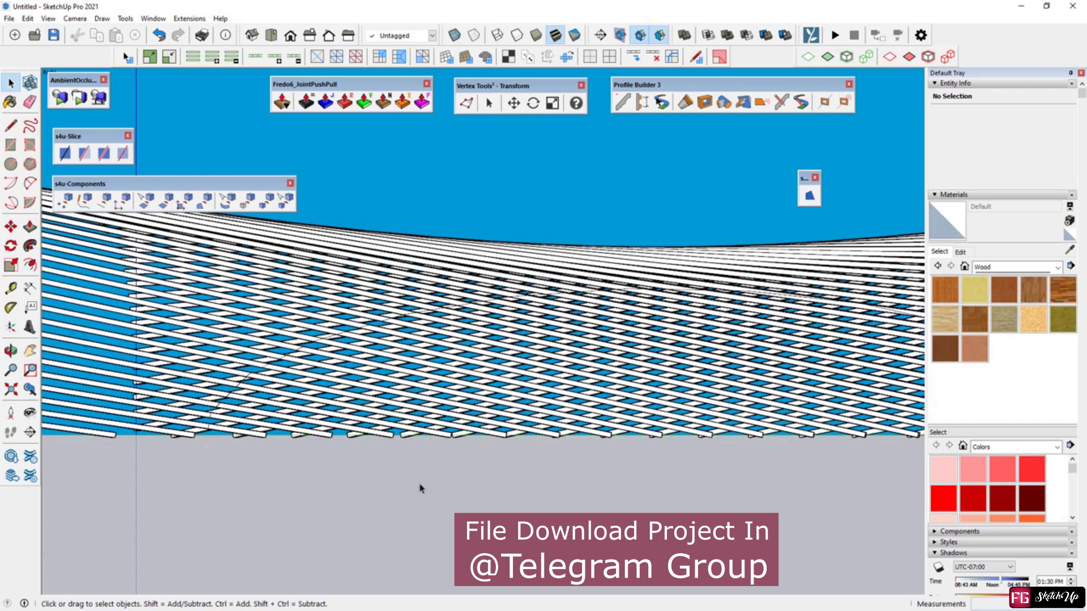
{"action": "left_click_drag", "start_coordinate": [334, 371], "coordinate": [331, 367]}
{"action": "key", "text": "Delete"}
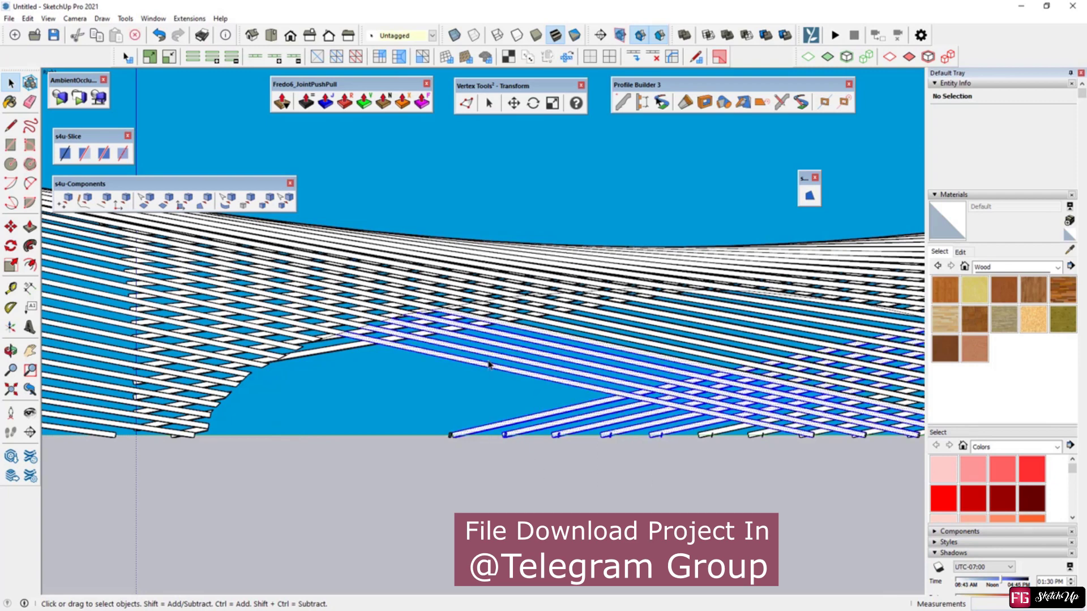
{"action": "scroll", "coordinate": [395, 332], "scroll_direction": "up", "scroll_amount": 2}
{"action": "scroll", "coordinate": [436, 327], "scroll_direction": "up", "scroll_amount": 2}
{"action": "left_click", "coordinate": [429, 310]}
{"action": "key", "text": "Delete"}
Delete the lower-right rib pieces and leftover rib ends to widen the opening
{"action": "scroll", "coordinate": [436, 296], "scroll_direction": "up", "scroll_amount": 1}
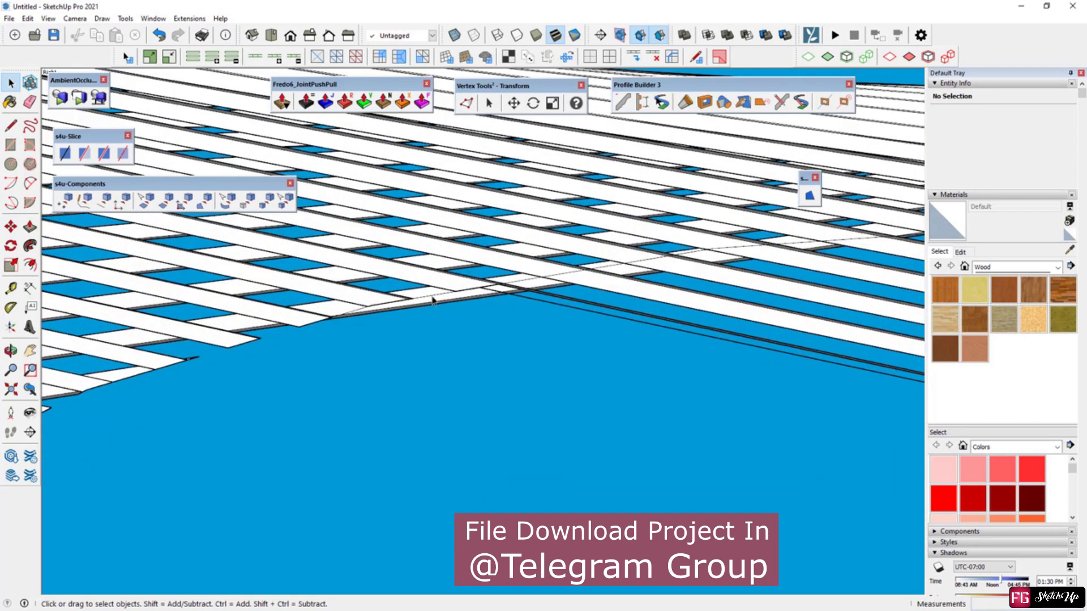
{"action": "scroll", "coordinate": [424, 300], "scroll_direction": "up", "scroll_amount": 1}
{"action": "scroll", "coordinate": [310, 344], "scroll_direction": "up", "scroll_amount": 1}
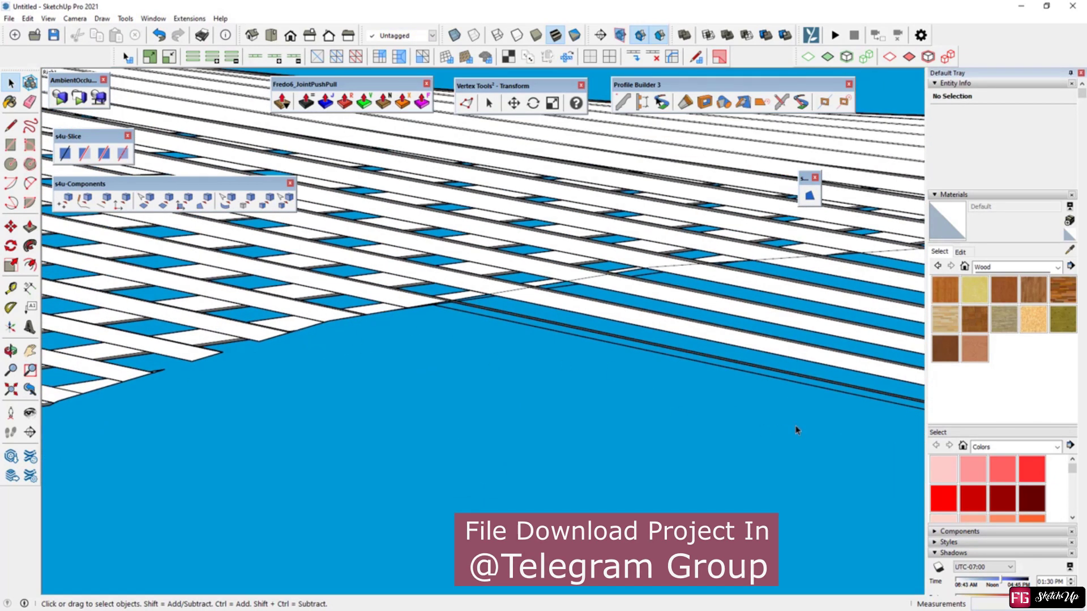
{"action": "left_click_drag", "start_coordinate": [795, 430], "coordinate": [730, 285]}
{"action": "key", "text": "Delete"}
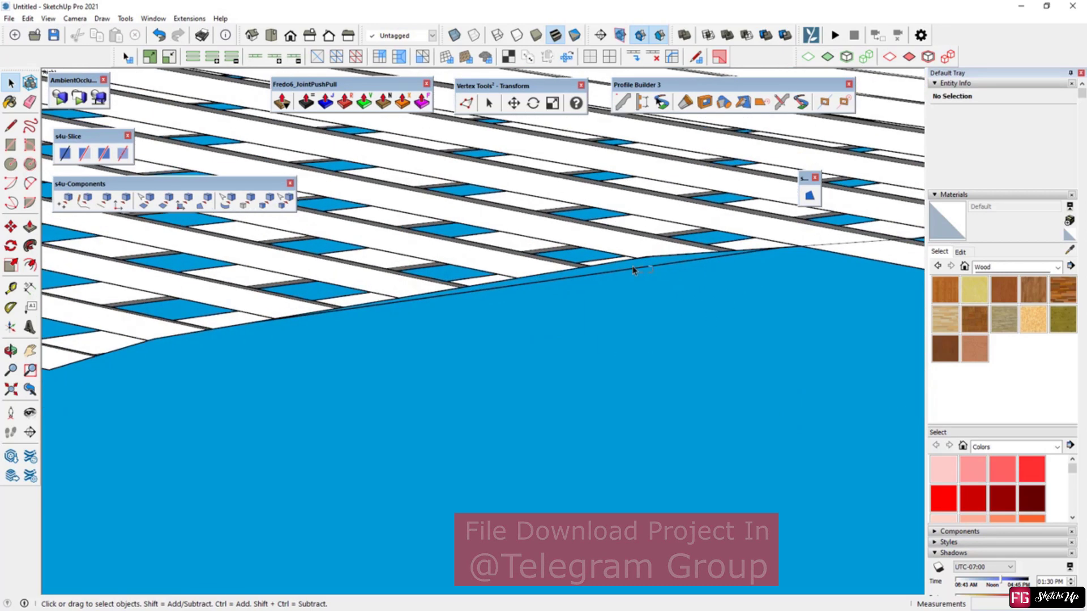
{"action": "scroll", "coordinate": [308, 342], "scroll_direction": "down", "scroll_amount": 2}
{"action": "middle_click_drag", "start_coordinate": [308, 342], "coordinate": [836, 371]}
{"action": "scroll", "coordinate": [841, 357], "scroll_direction": "up", "scroll_amount": 2}
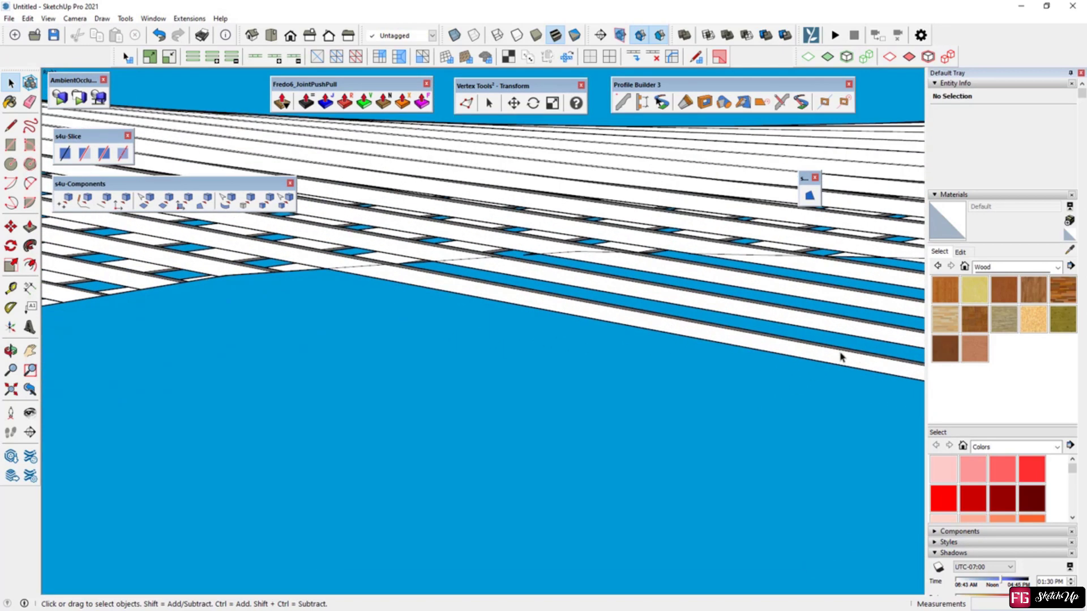
{"action": "left_click_drag", "start_coordinate": [728, 287], "coordinate": [702, 290]}
{"action": "mouse_move", "coordinate": [702, 291]}
{"action": "middle_mouse_down"}
{"action": "mouse_move", "coordinate": [434, 299]}
{"action": "mouse_move", "coordinate": [840, 302]}
{"action": "mouse_move", "coordinate": [758, 384]}
{"action": "middle_mouse_up"}
{"action": "mouse_move", "coordinate": [718, 296]}
{"action": "middle_mouse_down"}
{"action": "mouse_move", "coordinate": [456, 317]}
{"action": "mouse_move", "coordinate": [530, 427]}
{"action": "mouse_move", "coordinate": [727, 512]}
{"action": "middle_mouse_up"}
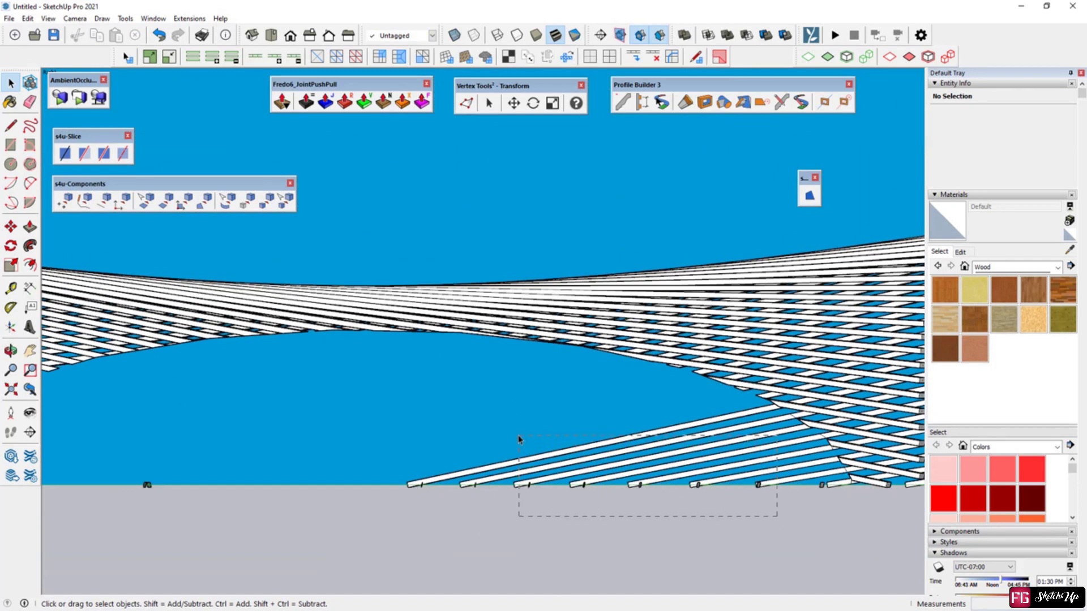
{"action": "left_click_drag", "start_coordinate": [777, 516], "coordinate": [518, 434]}
{"action": "key", "text": "Delete"}
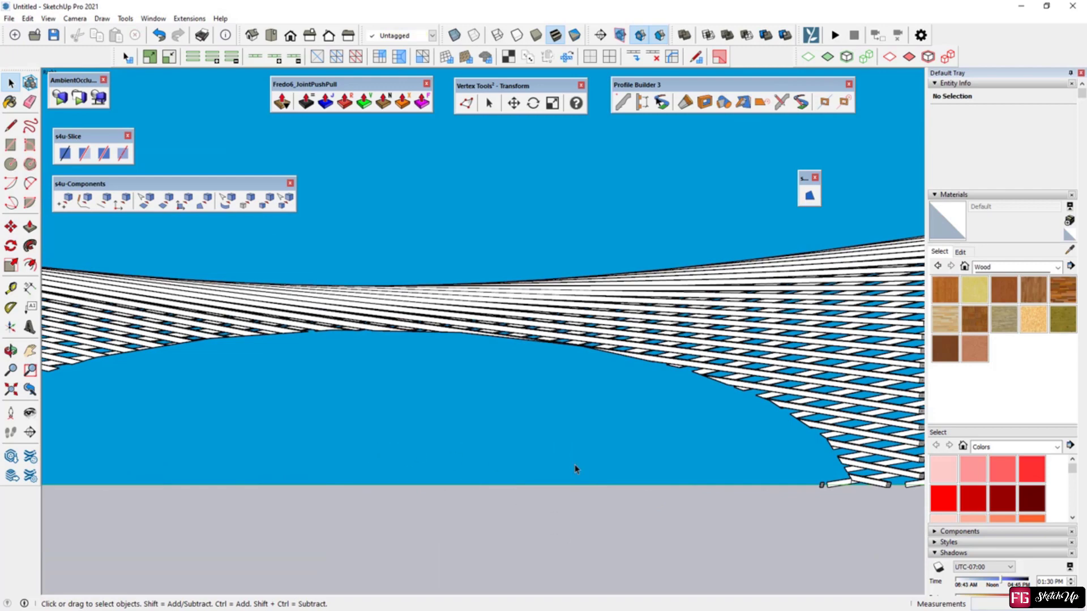
Draw a large rectangular ground plane beneath the ribbed shell
{"action": "middle_click_drag", "start_coordinate": [869, 487], "coordinate": [888, 485]}
{"action": "mouse_move", "coordinate": [753, 453]}
{"action": "middle_mouse_down"}
{"action": "mouse_move", "coordinate": [570, 393]}
{"action": "mouse_move", "coordinate": [582, 323]}
{"action": "mouse_move", "coordinate": [817, 444]}
{"action": "mouse_move", "coordinate": [572, 413]}
{"action": "mouse_move", "coordinate": [474, 436]}
{"action": "mouse_move", "coordinate": [548, 412]}
{"action": "mouse_move", "coordinate": [681, 557]}
{"action": "middle_mouse_up"}
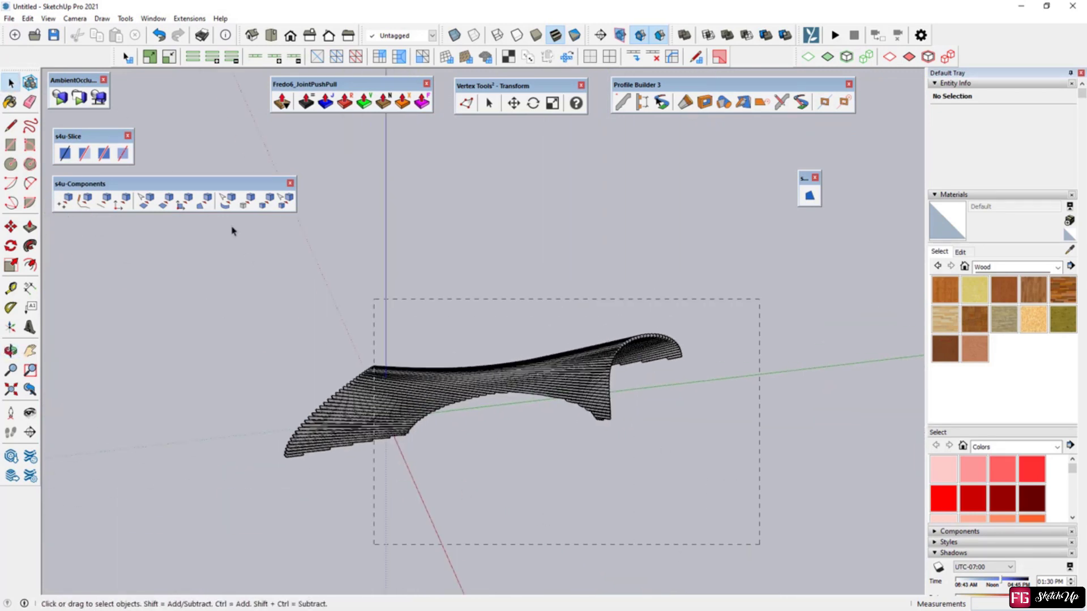
{"action": "left_click_drag", "start_coordinate": [760, 544], "coordinate": [373, 298]}
{"action": "left_click", "coordinate": [237, 329]}
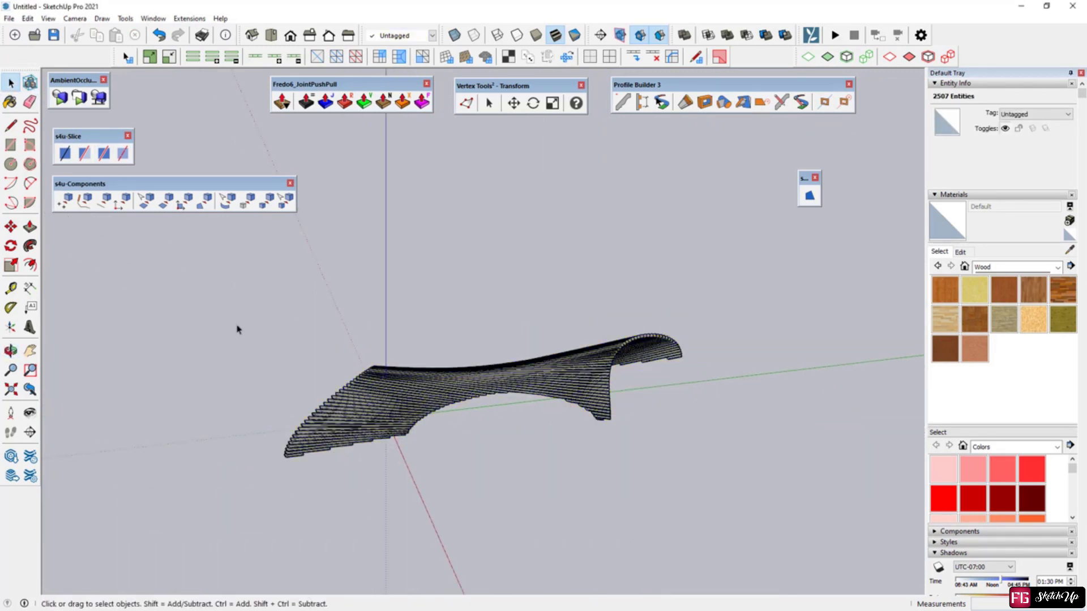
{"action": "scroll", "coordinate": [344, 274], "scroll_direction": "down", "scroll_amount": 2}
{"action": "left_click", "coordinate": [109, 289]}
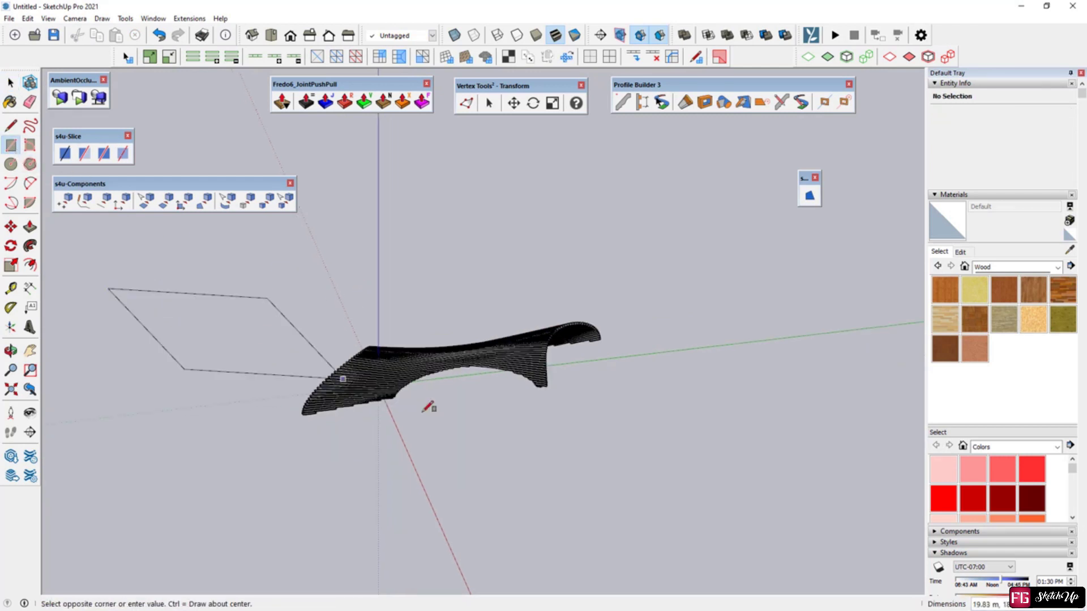
{"action": "left_click", "coordinate": [843, 525]}
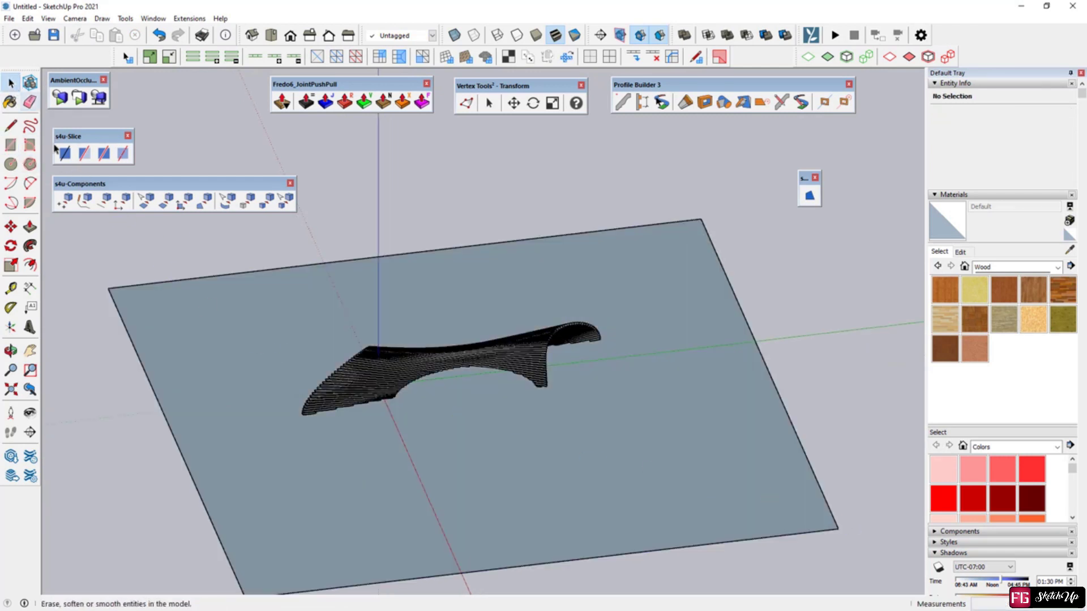